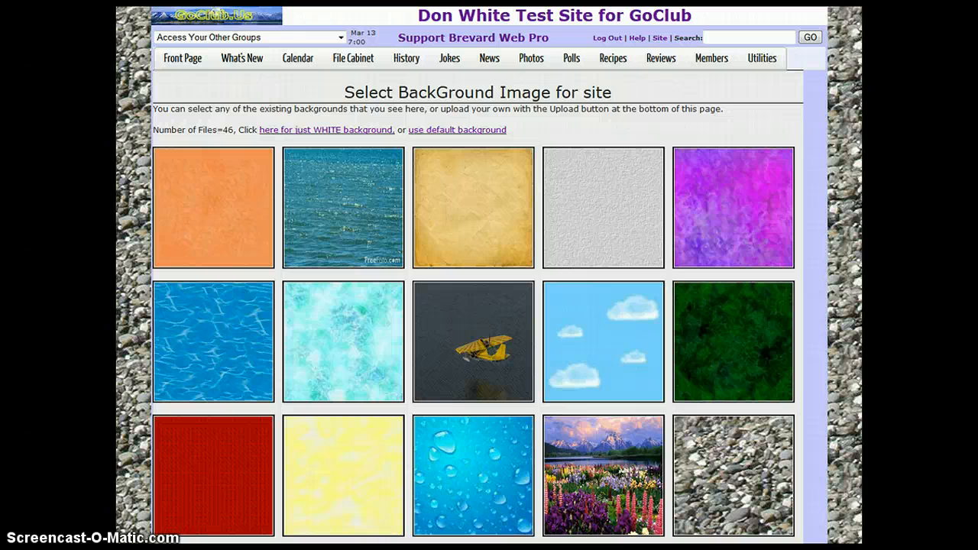
Try the teal rippled-water image and the light gray textured image as the site background.
{"action": "scroll", "coordinate": [489, 275], "scroll_direction": "down", "scroll_amount": 8}
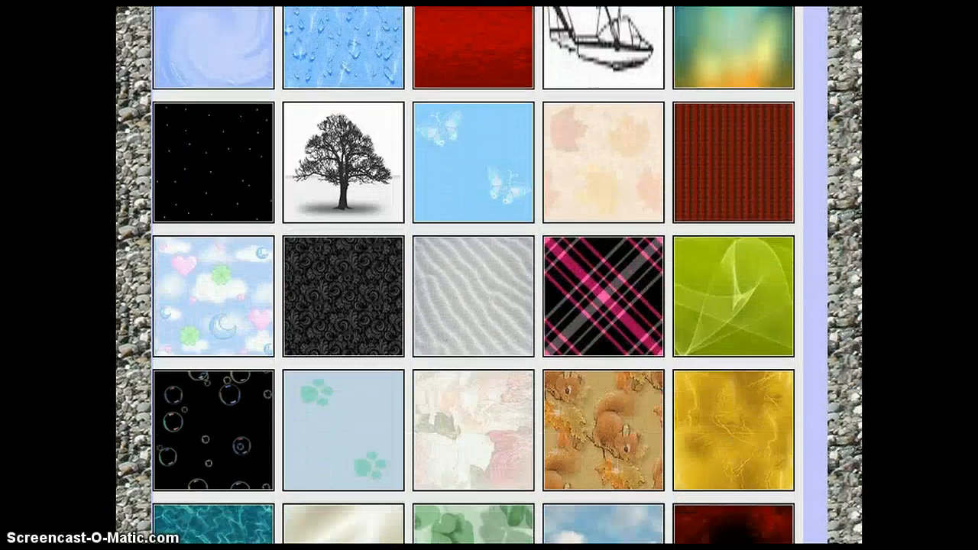
{"action": "scroll", "coordinate": [489, 275], "scroll_direction": "down", "scroll_amount": 6}
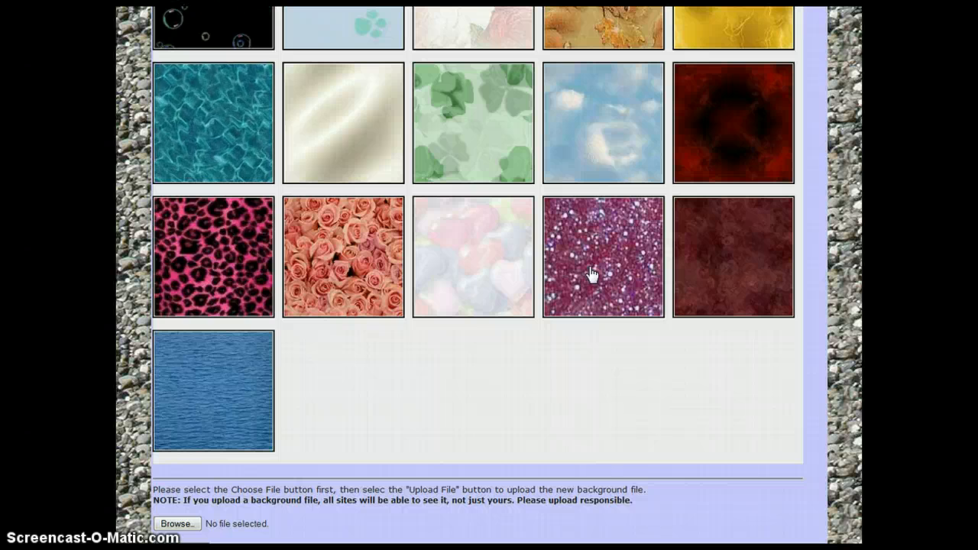
{"action": "left_click", "coordinate": [213, 143]}
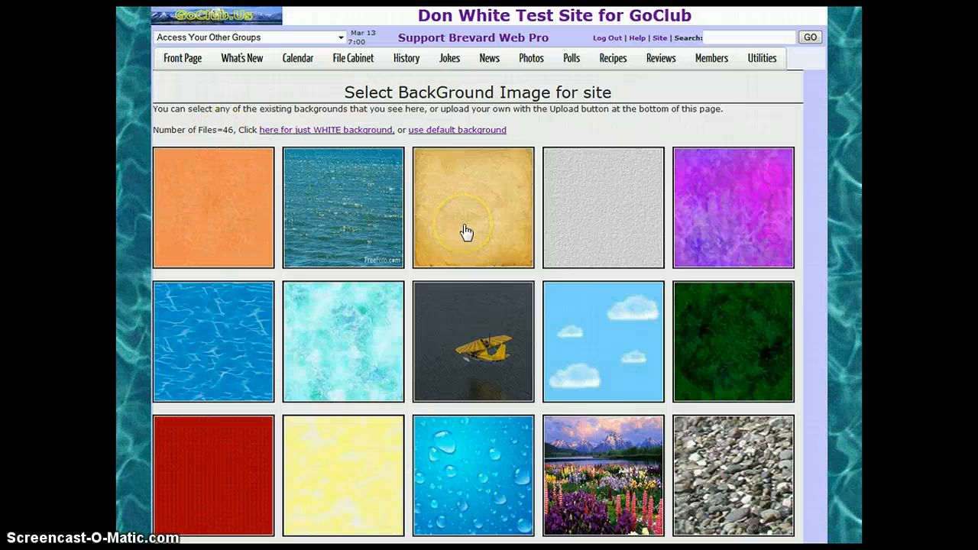
{"action": "left_click", "coordinate": [602, 212]}
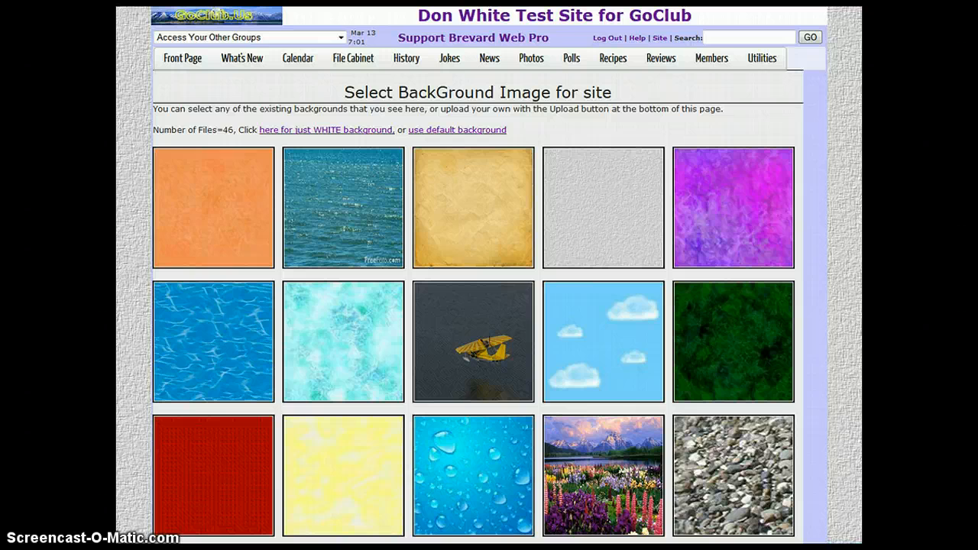
Set the squirrel and autumn leaves image as the site background and view it on the front page.
{"action": "scroll", "coordinate": [489, 306], "scroll_direction": "down", "scroll_amount": 10}
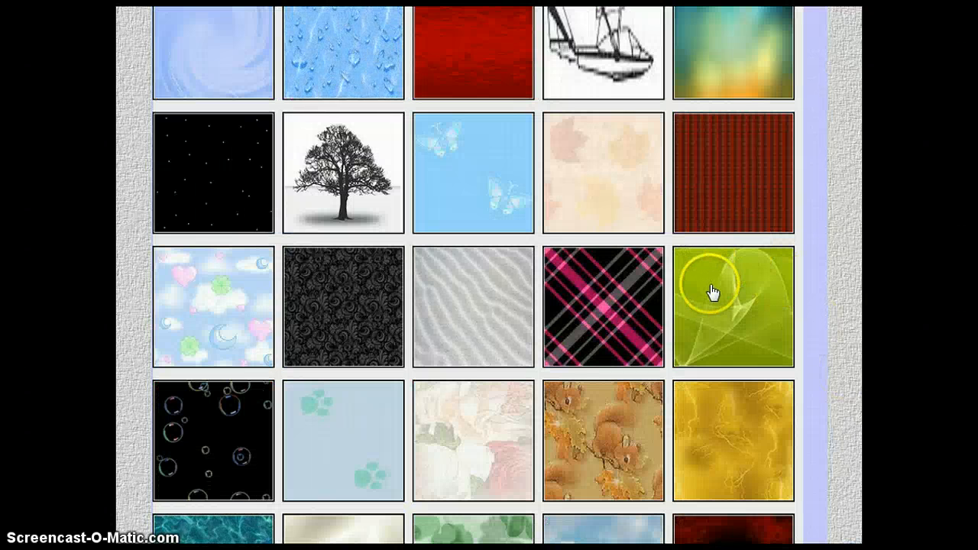
{"action": "left_click", "coordinate": [603, 436]}
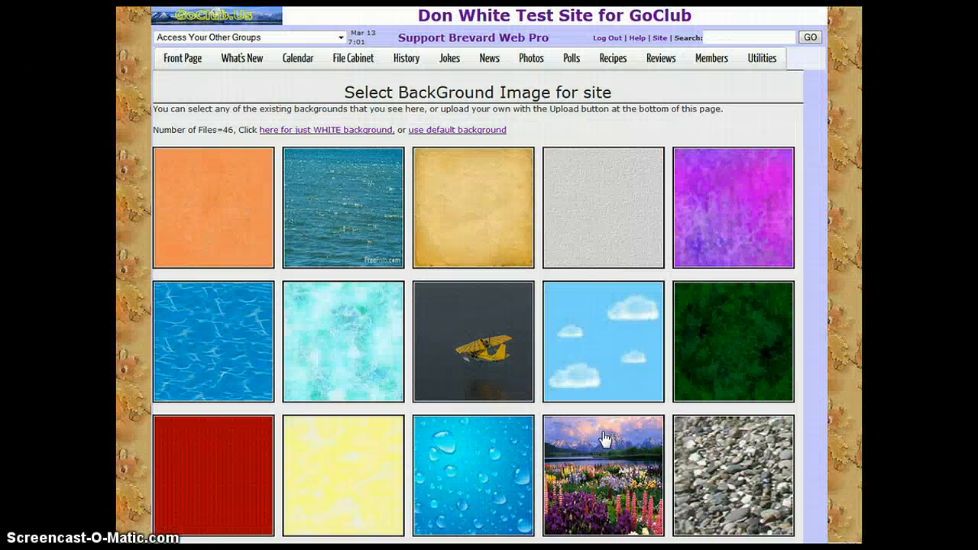
{"action": "left_click", "coordinate": [182, 61]}
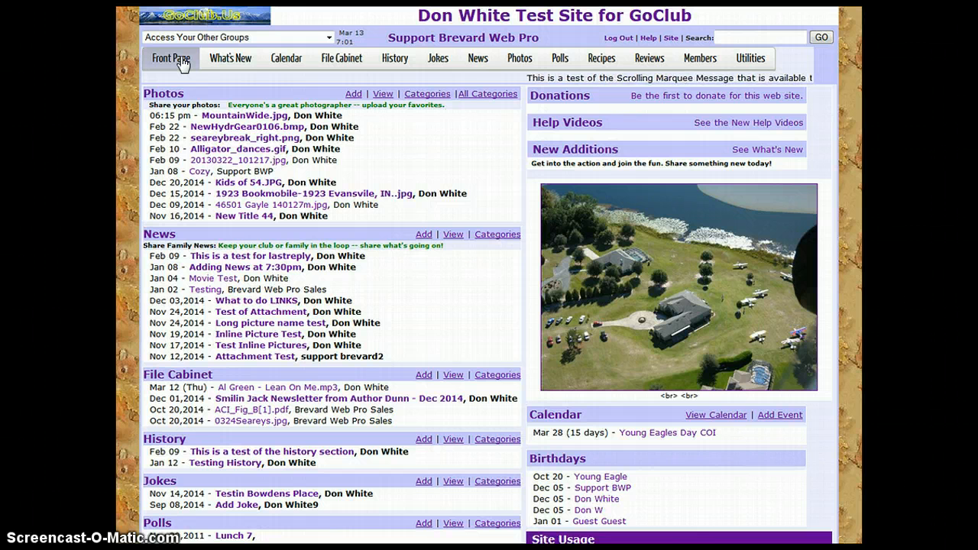
Open the list of front page customized banners from the administration site options.
{"action": "left_click", "coordinate": [759, 68]}
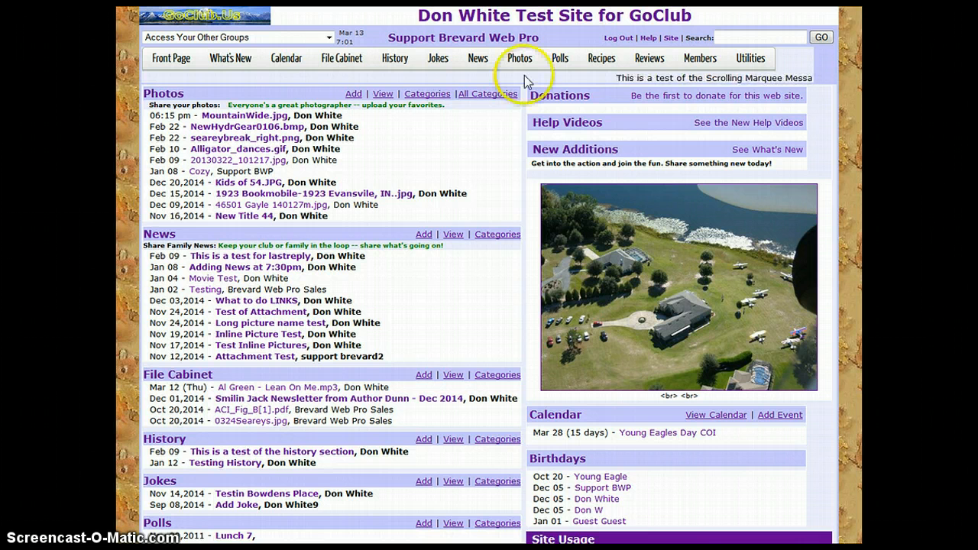
{"action": "left_click", "coordinate": [708, 63]}
{"action": "left_click", "coordinate": [758, 60]}
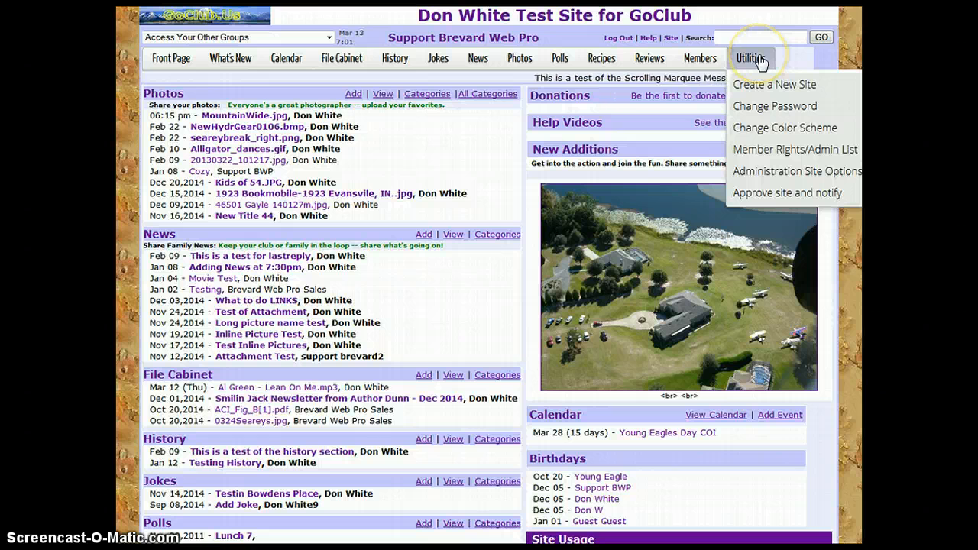
{"action": "left_click", "coordinate": [781, 179]}
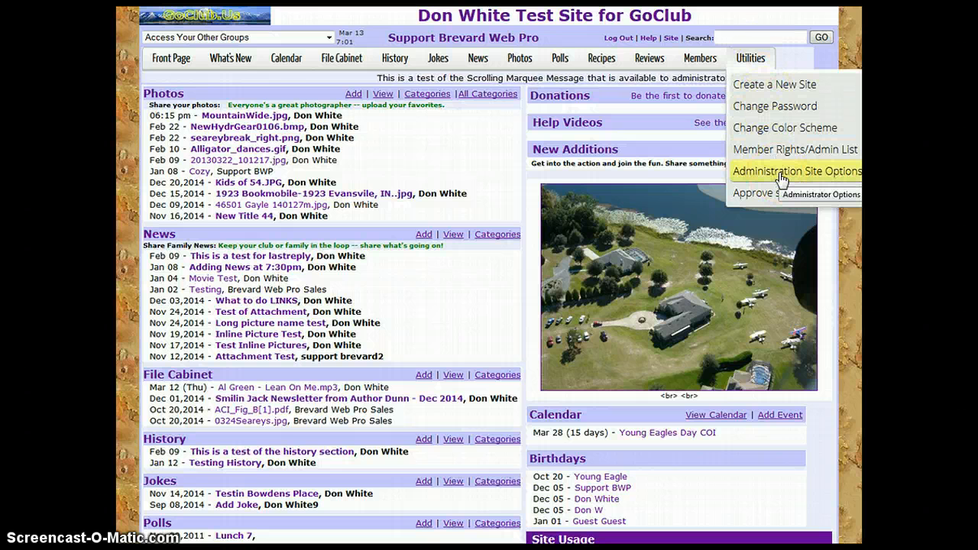
{"action": "left_click", "coordinate": [781, 177]}
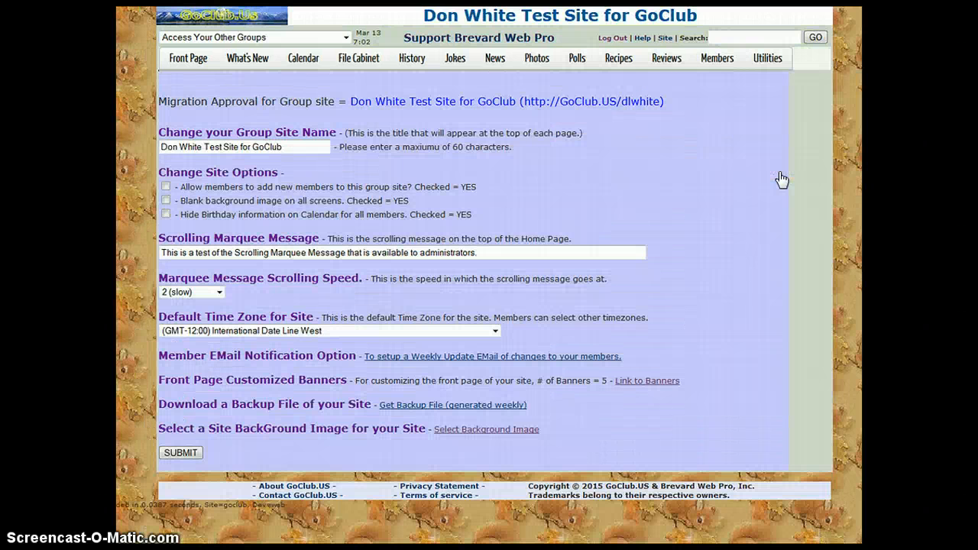
{"action": "left_click", "coordinate": [771, 191]}
{"action": "left_click", "coordinate": [650, 383]}
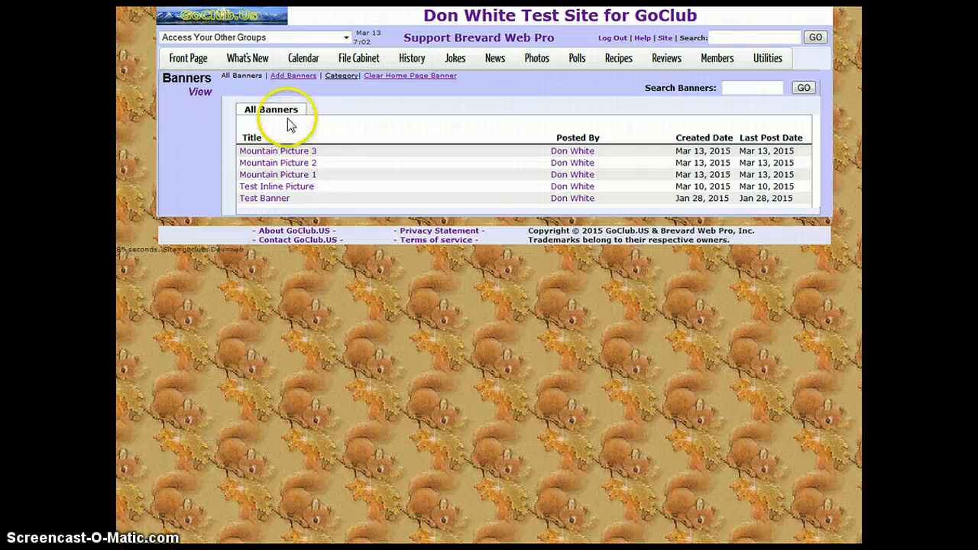
Create a banner with the headline "Testing Banners" and body "This is a test banner.", and make it the home page banner item.
{"action": "left_click", "coordinate": [294, 77]}
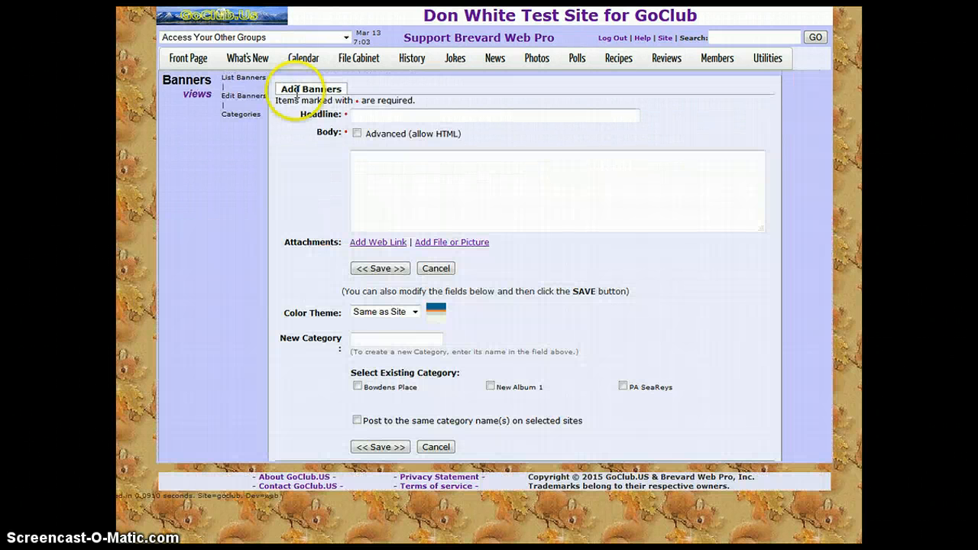
{"action": "left_click", "coordinate": [425, 116]}
{"action": "type", "text": "T"}
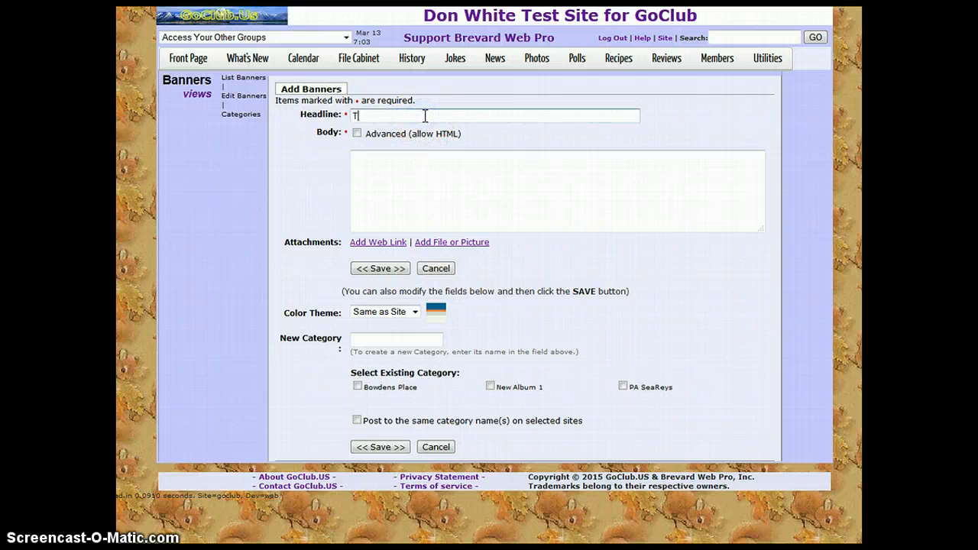
{"action": "type", "text": "esting"}
{"action": "left_click", "coordinate": [428, 120]}
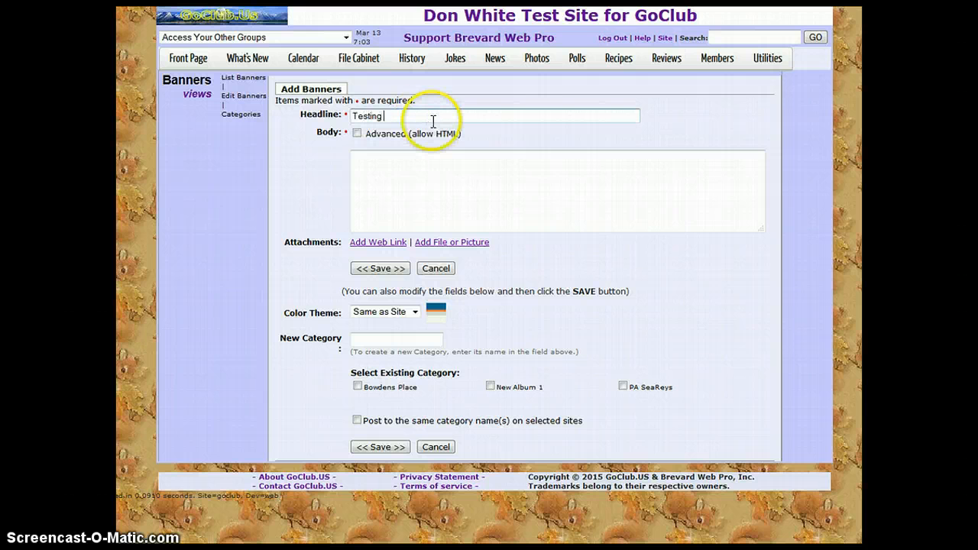
{"action": "type", "text": "anners"}
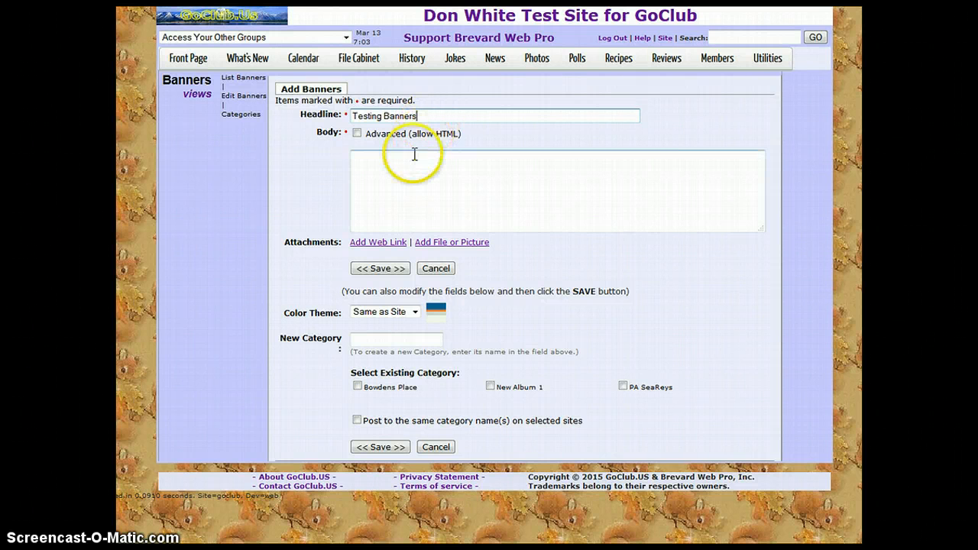
{"action": "left_click", "coordinate": [405, 165]}
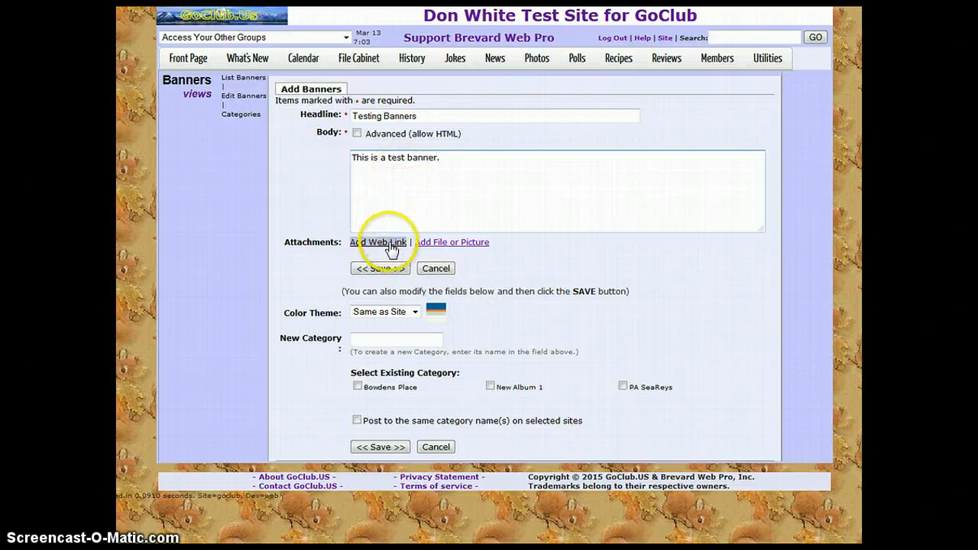
{"action": "left_click", "coordinate": [389, 272]}
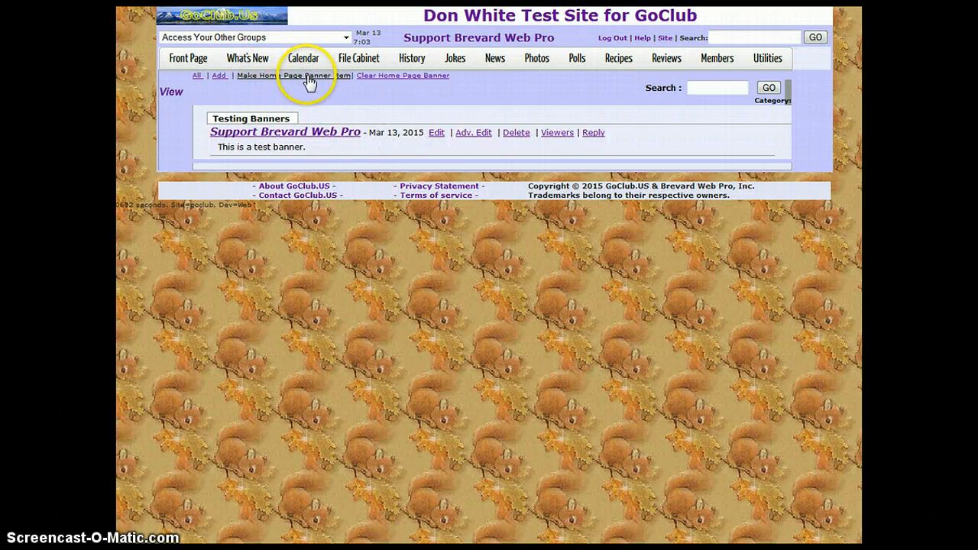
{"action": "left_click", "coordinate": [307, 77]}
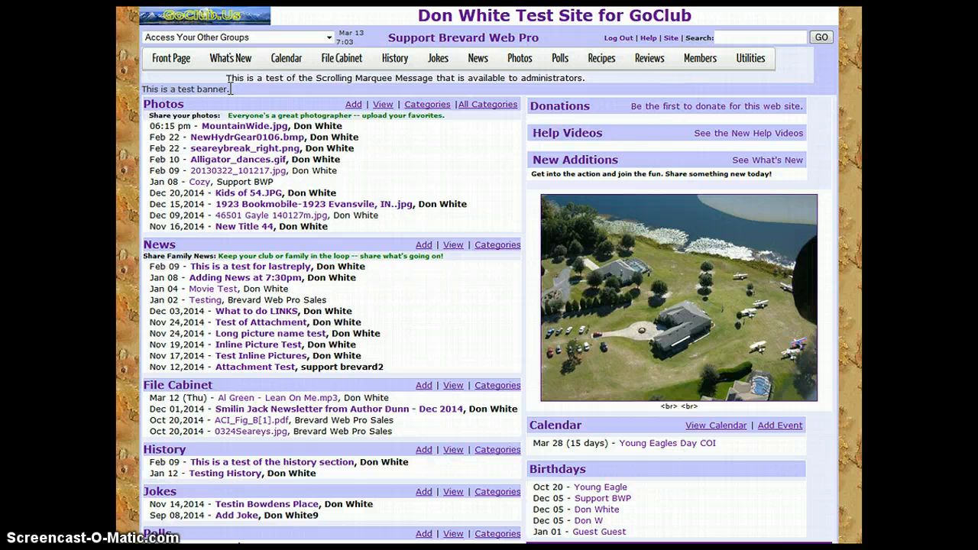
Center the Testing Banners body text by wrapping it in <center> and </center> tags, and make the saved banner the home page banner item.
{"action": "mouse_move", "coordinate": [768, 64]}
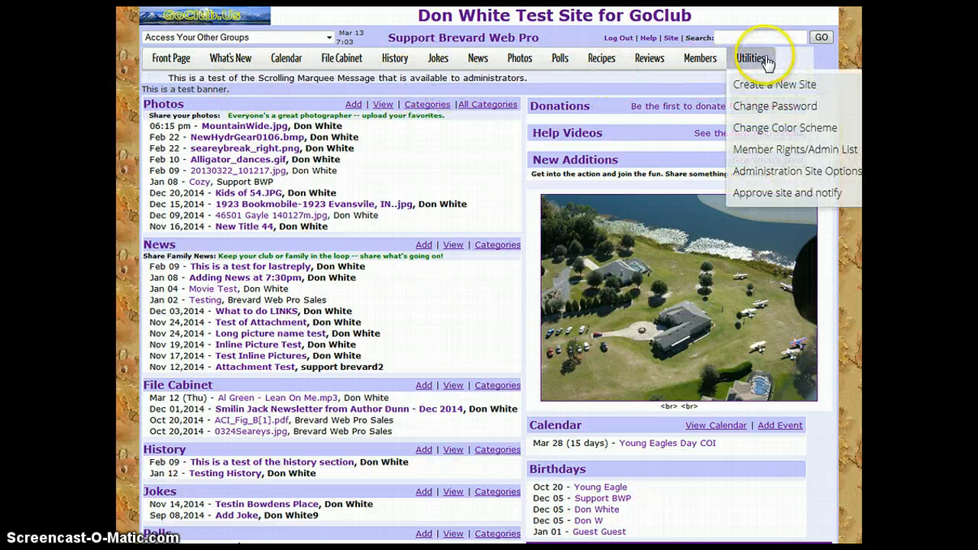
{"action": "left_click", "coordinate": [791, 172]}
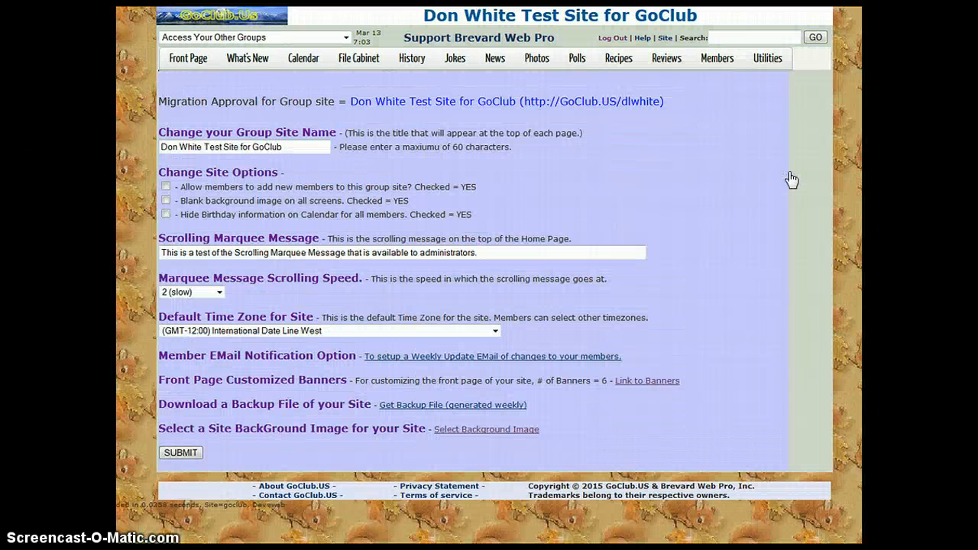
{"action": "left_click", "coordinate": [639, 383]}
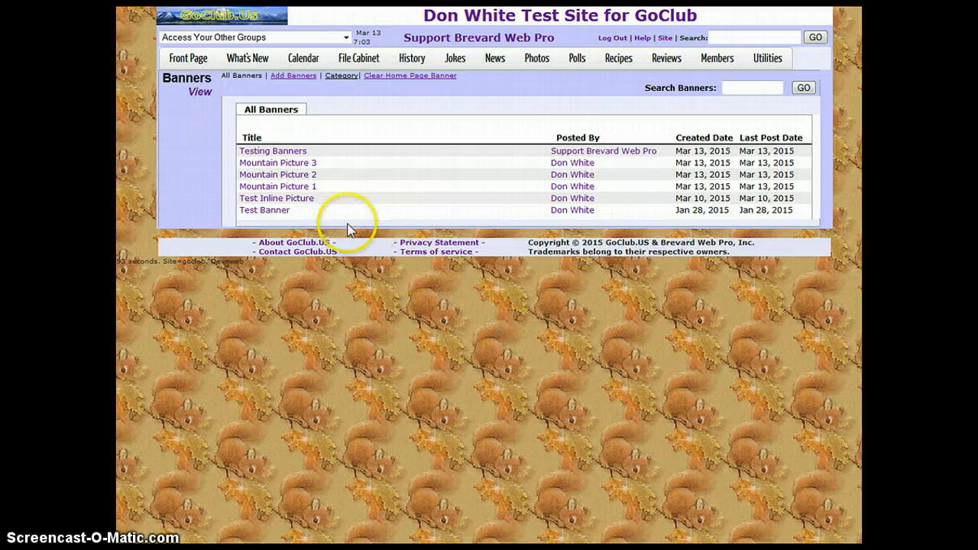
{"action": "left_click", "coordinate": [270, 153]}
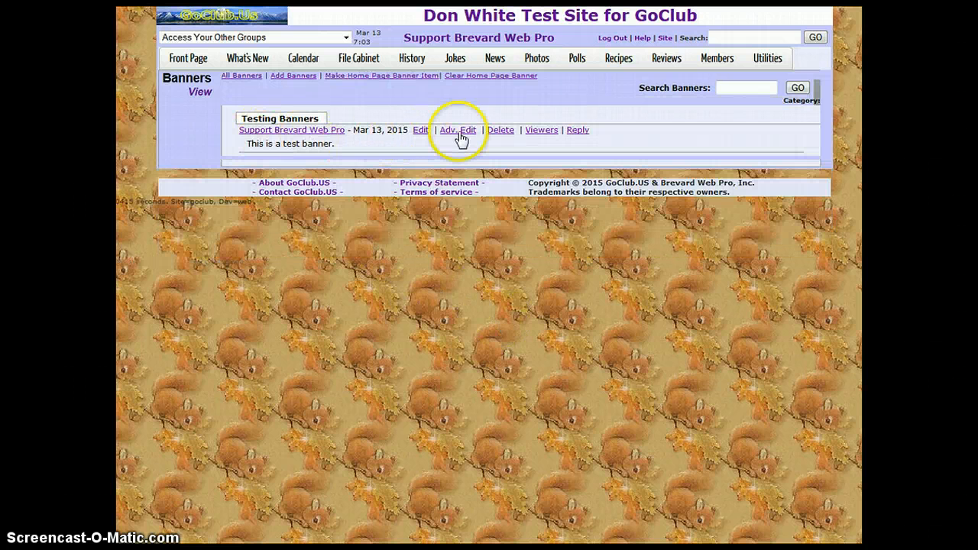
{"action": "left_click", "coordinate": [462, 133]}
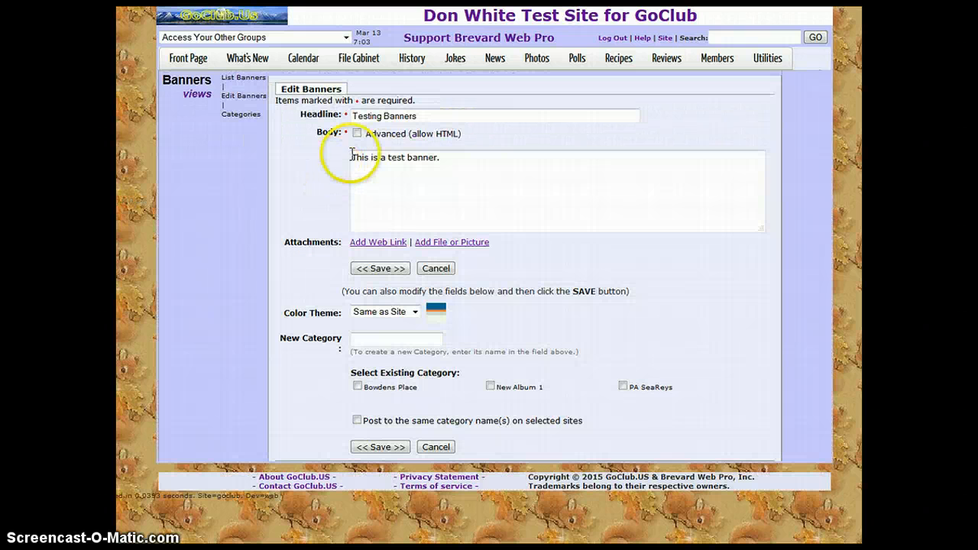
{"action": "left_click", "coordinate": [354, 156]}
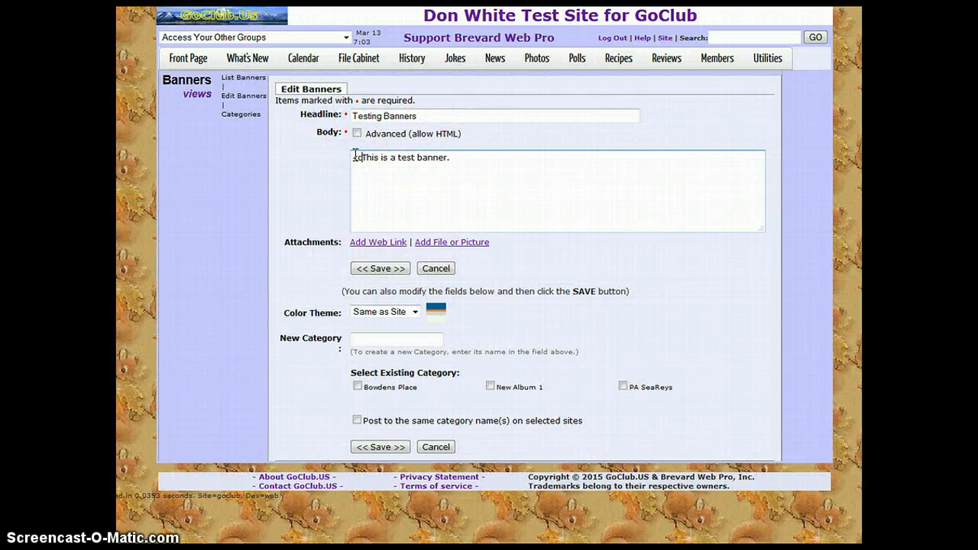
{"action": "left_click", "coordinate": [490, 156]}
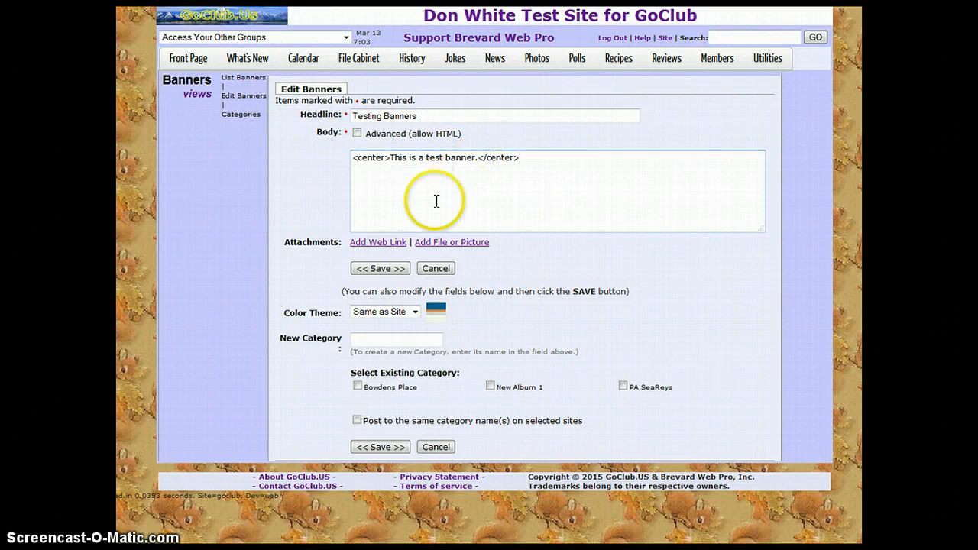
{"action": "left_click", "coordinate": [390, 270]}
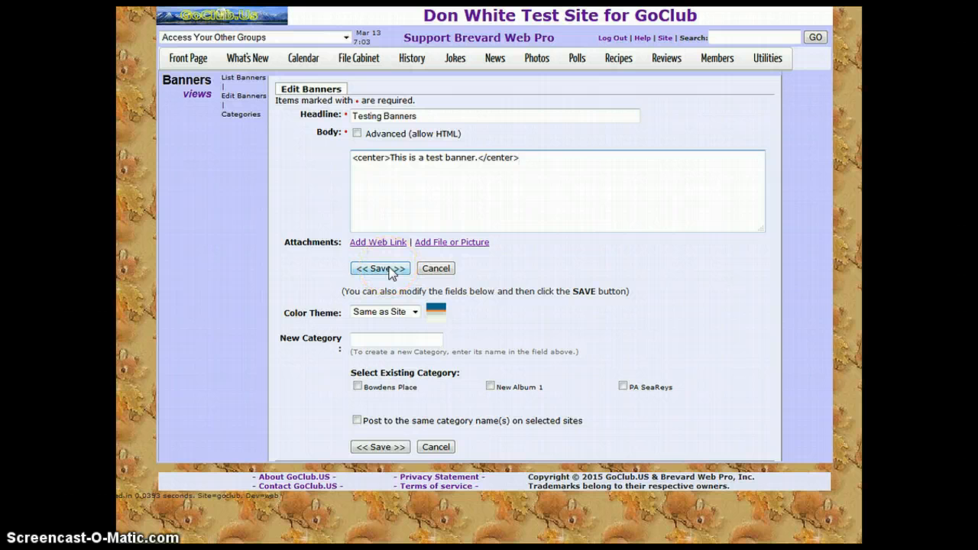
{"action": "left_click", "coordinate": [390, 271]}
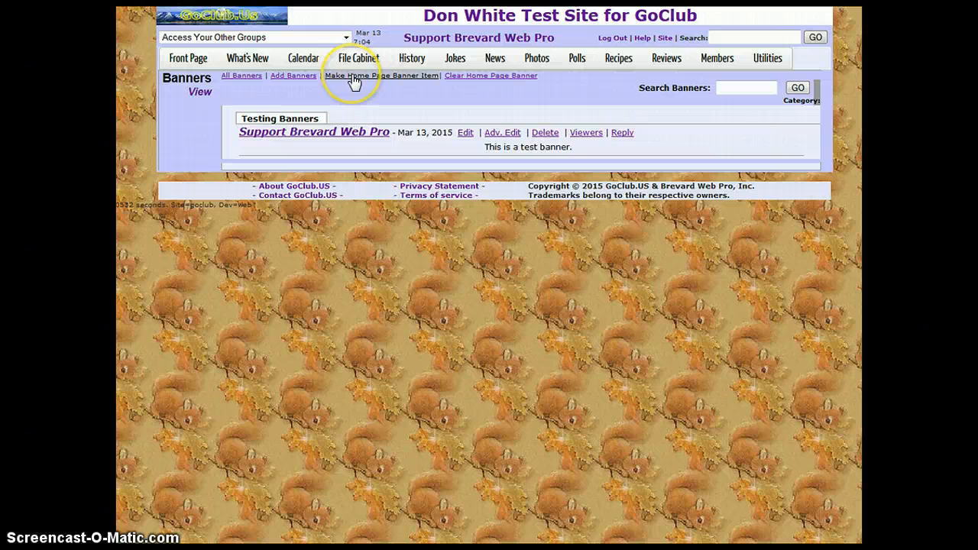
{"action": "left_click", "coordinate": [353, 76]}
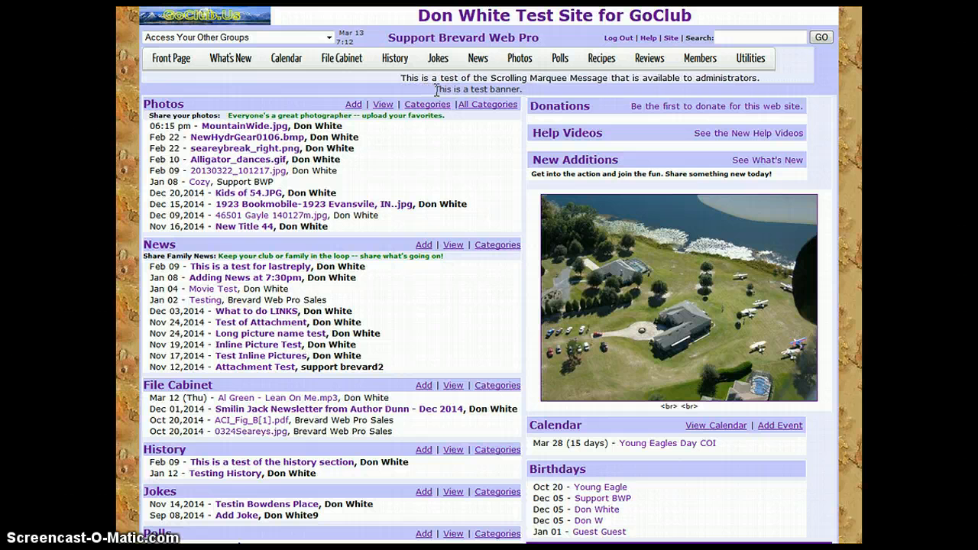
Enlarge the Testing Banners body text by wrapping it in <font size=5> and </font>, and make the saved banner the home page banner item.
{"action": "mouse_move", "coordinate": [753, 64]}
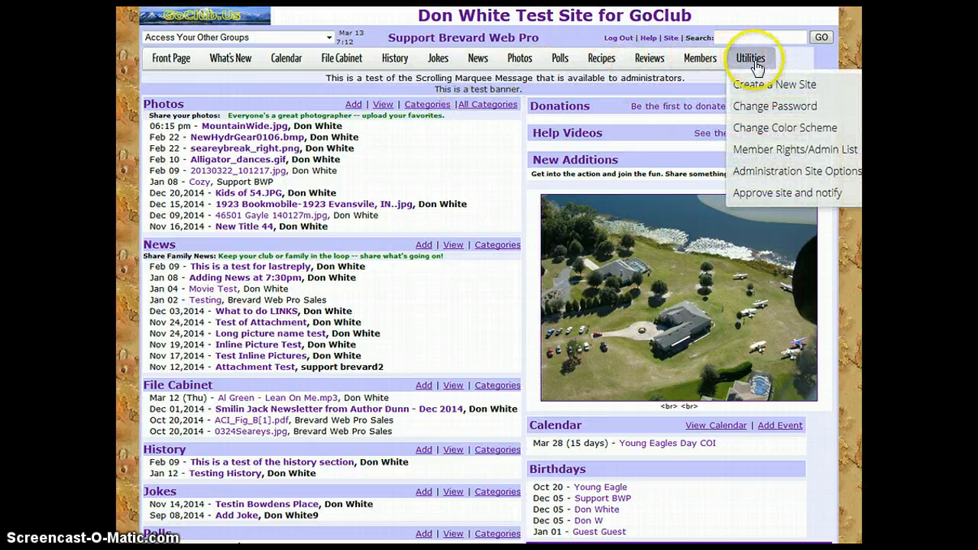
{"action": "left_click", "coordinate": [761, 172]}
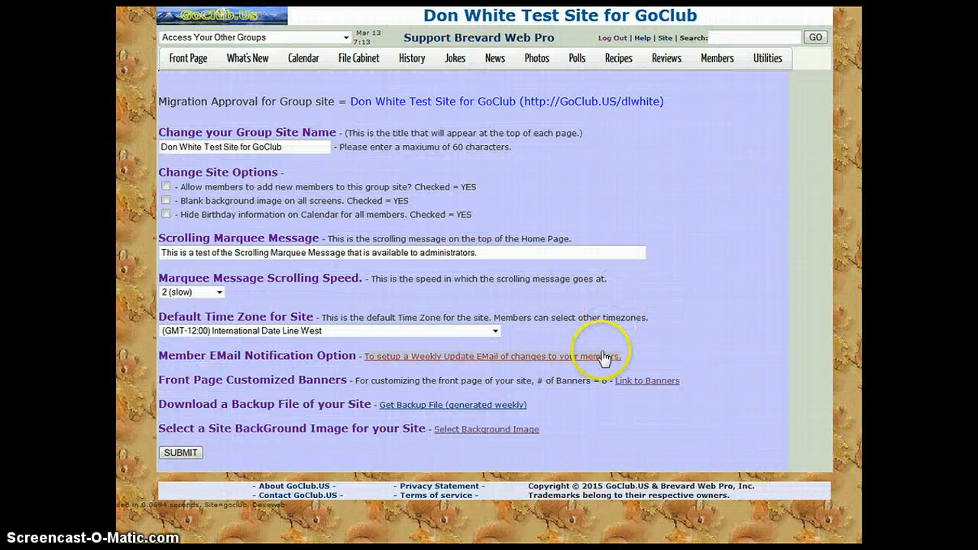
{"action": "left_click", "coordinate": [633, 387]}
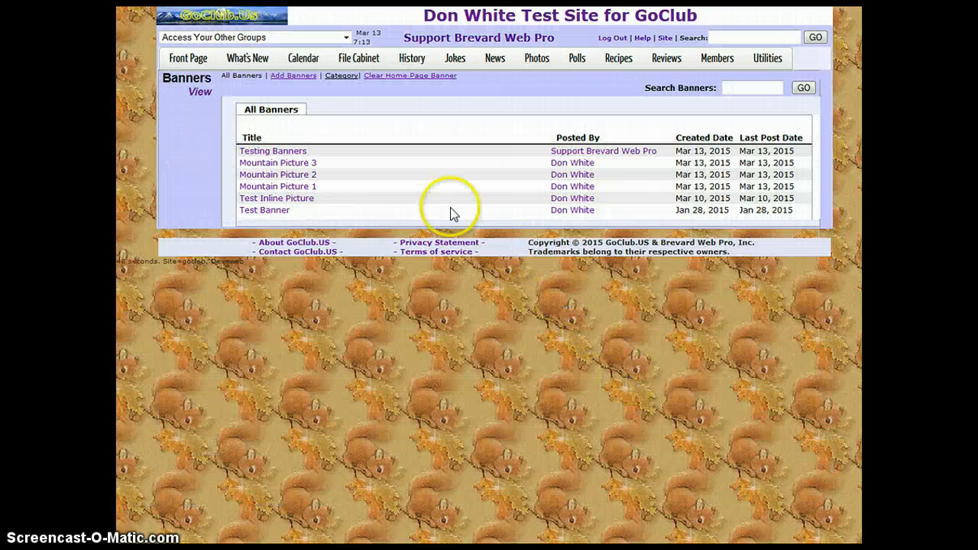
{"action": "left_click", "coordinate": [285, 153]}
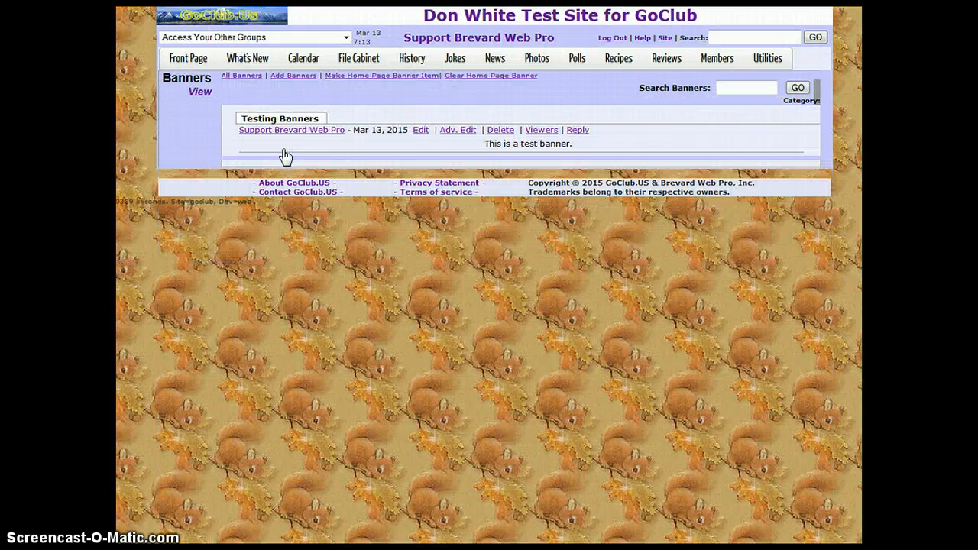
{"action": "left_click", "coordinate": [446, 130]}
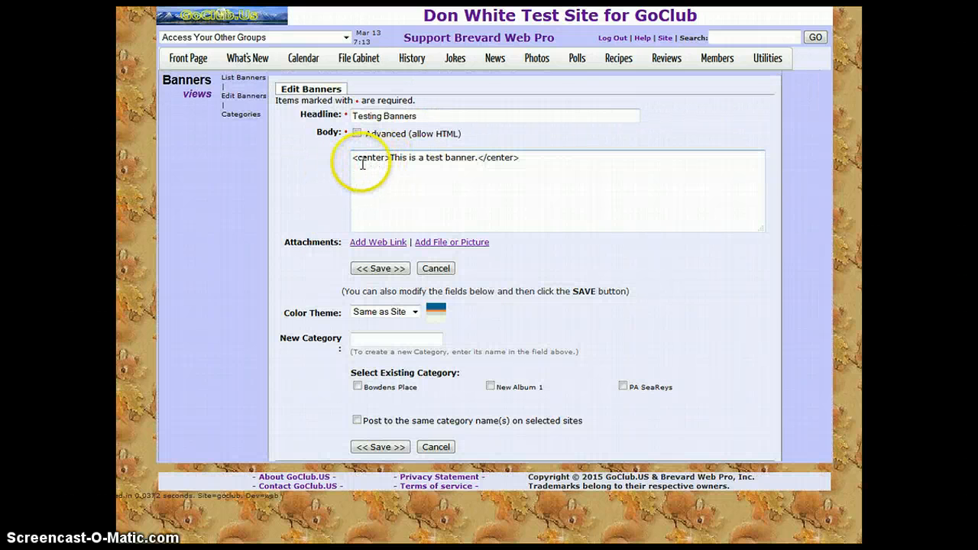
{"action": "type", "text": "<font "}
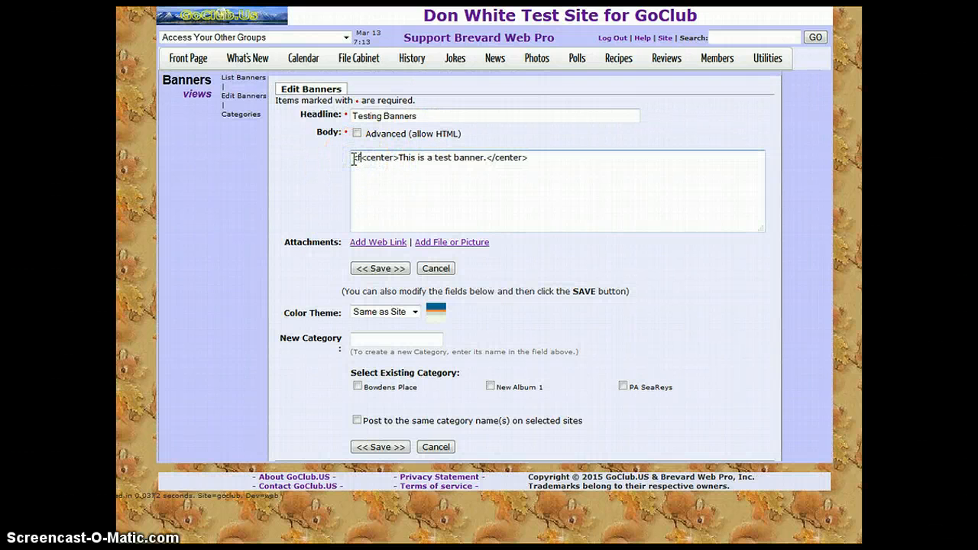
{"action": "type", "text": "size=5>"}
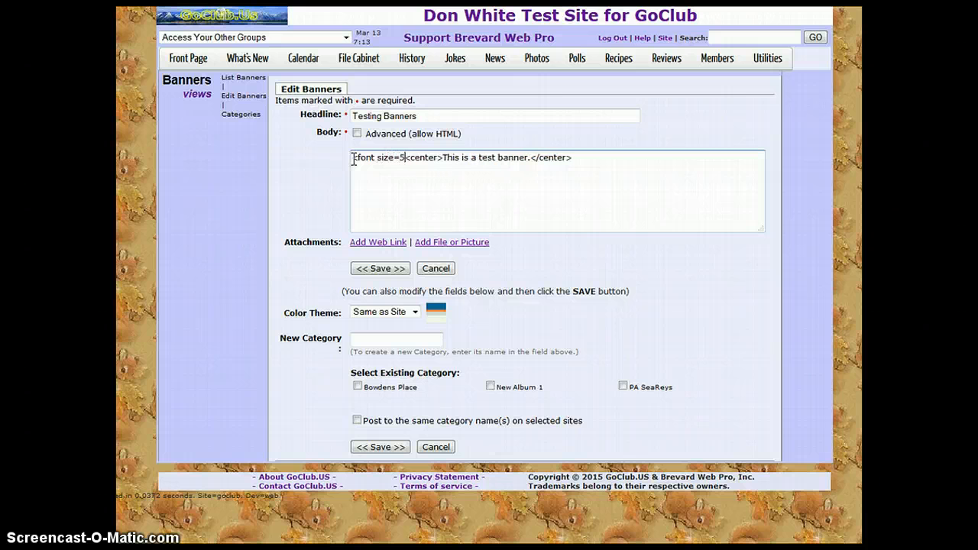
{"action": "left_click", "coordinate": [611, 161]}
{"action": "type", "text": "</font>"}
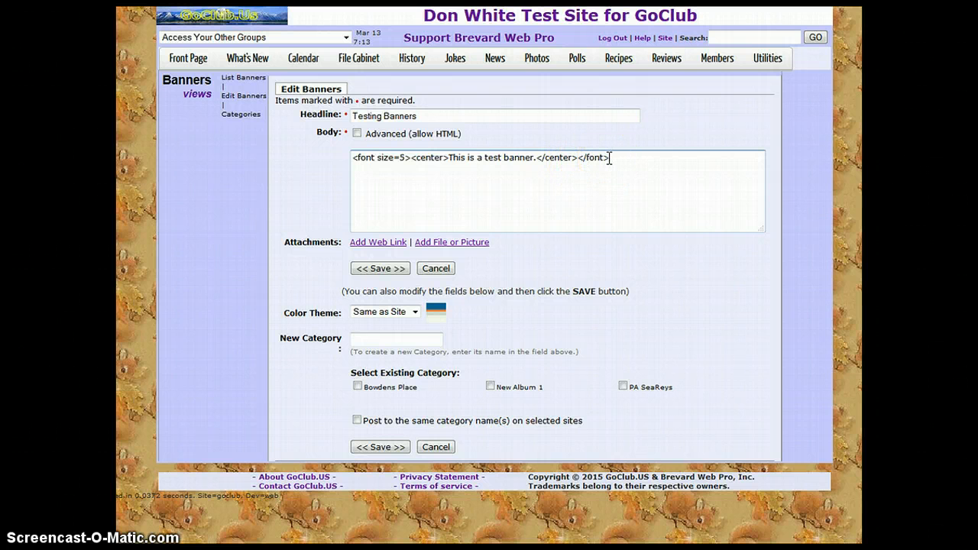
{"action": "left_click", "coordinate": [390, 270]}
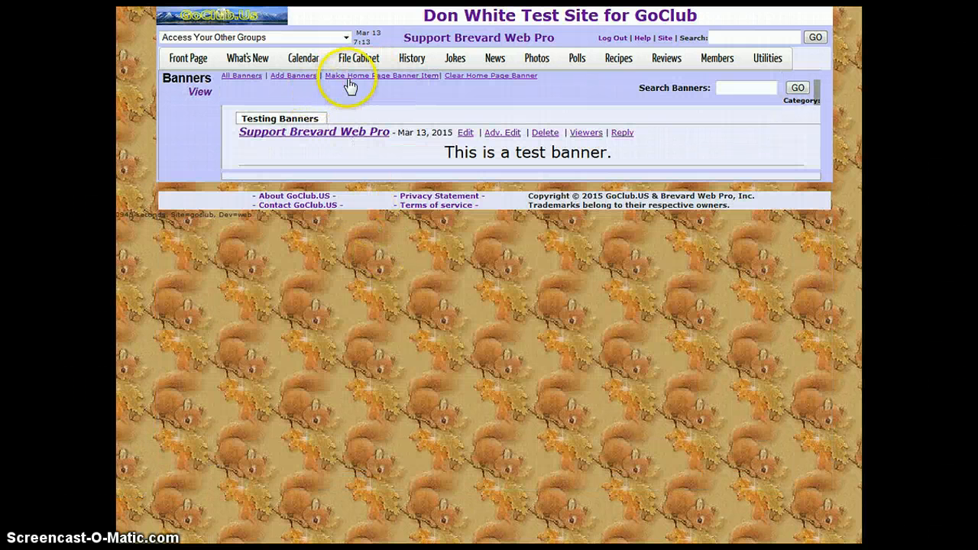
{"action": "left_click", "coordinate": [359, 78]}
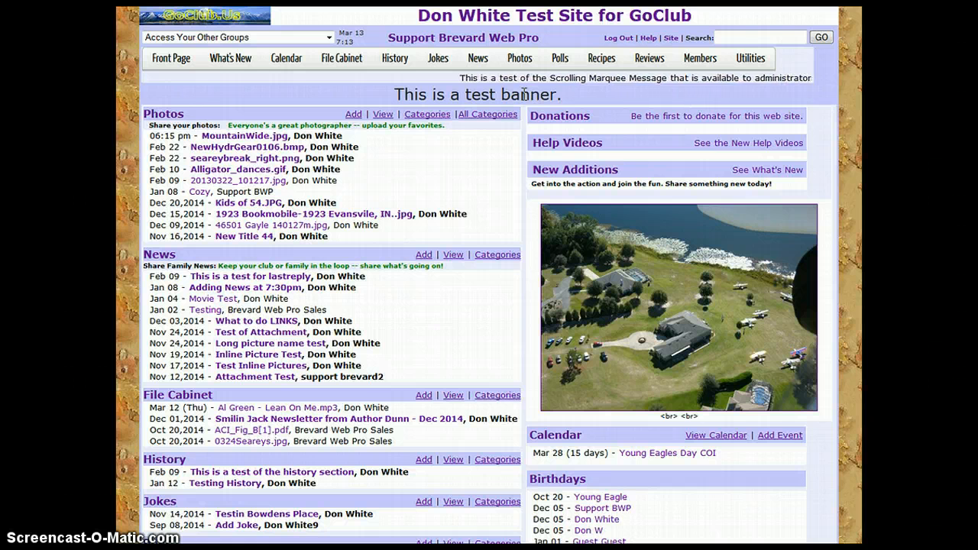
View the Mountain Picture 1 banner from the front page customized banners list in the administration site options.
{"action": "left_click", "coordinate": [752, 60]}
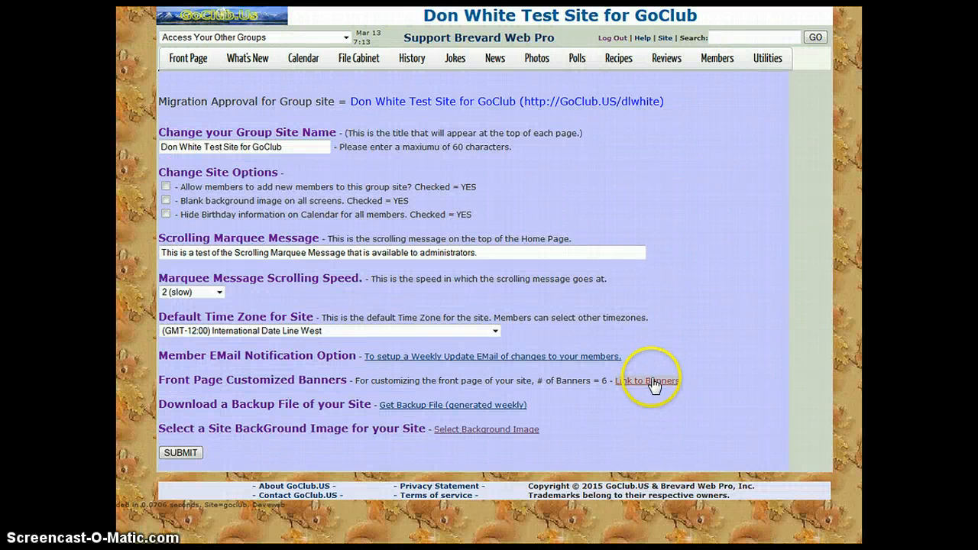
{"action": "left_click", "coordinate": [650, 381]}
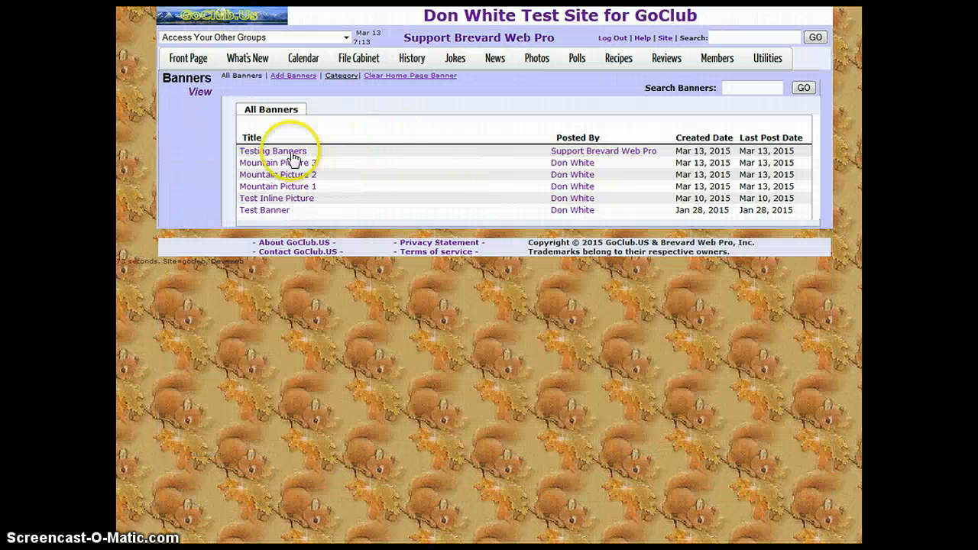
{"action": "left_click", "coordinate": [288, 153]}
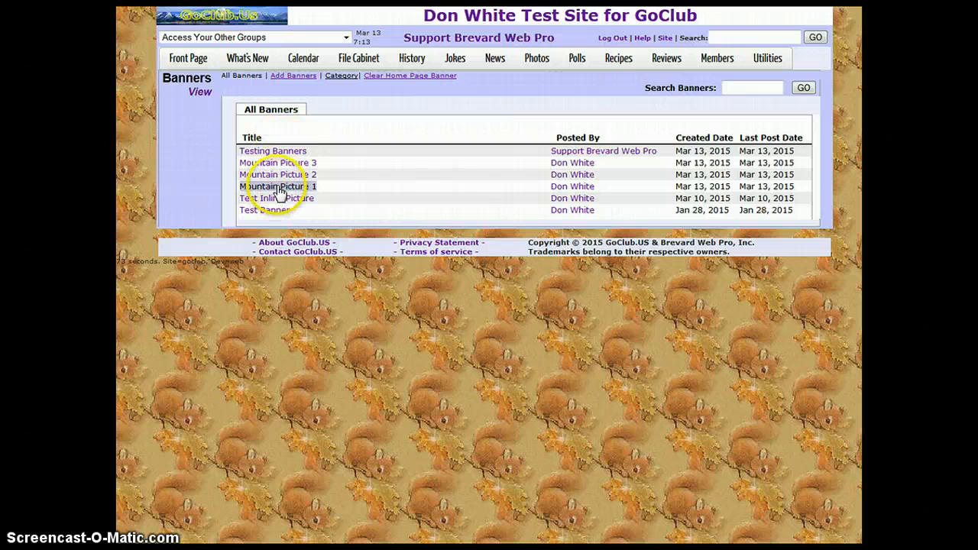
{"action": "left_click", "coordinate": [279, 189]}
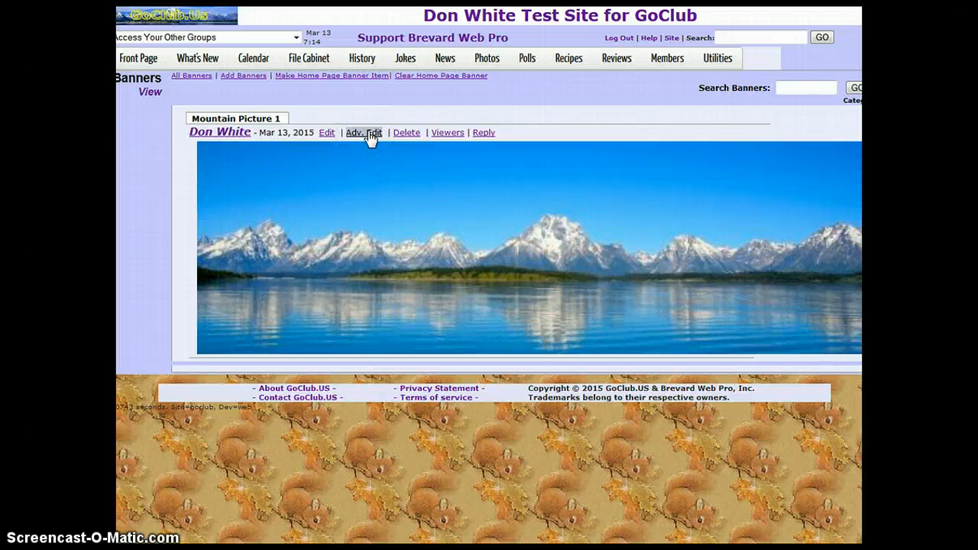
Show the photo HTML for MountainWide.jpg in the photo section and copy its full-size image tag.
{"action": "mouse_move", "coordinate": [485, 61]}
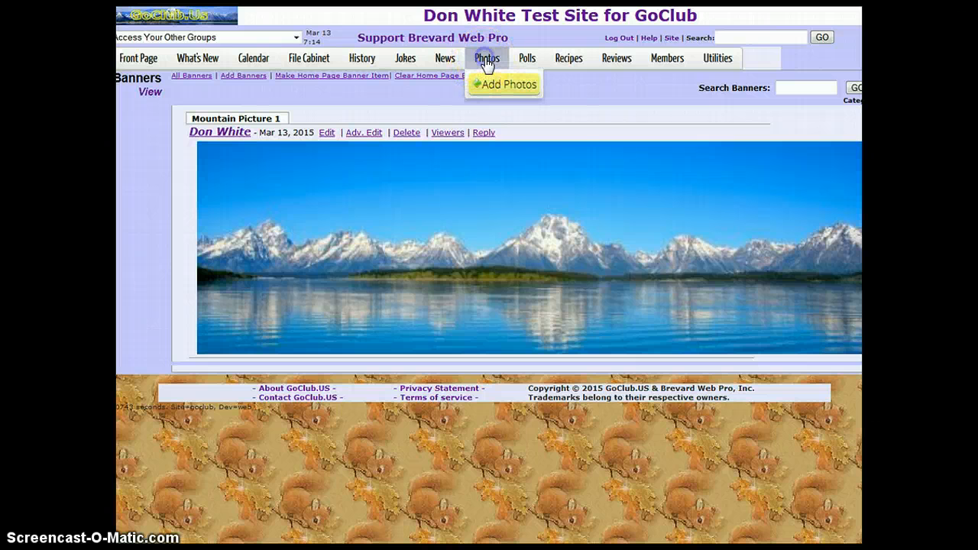
{"action": "left_click", "coordinate": [487, 61]}
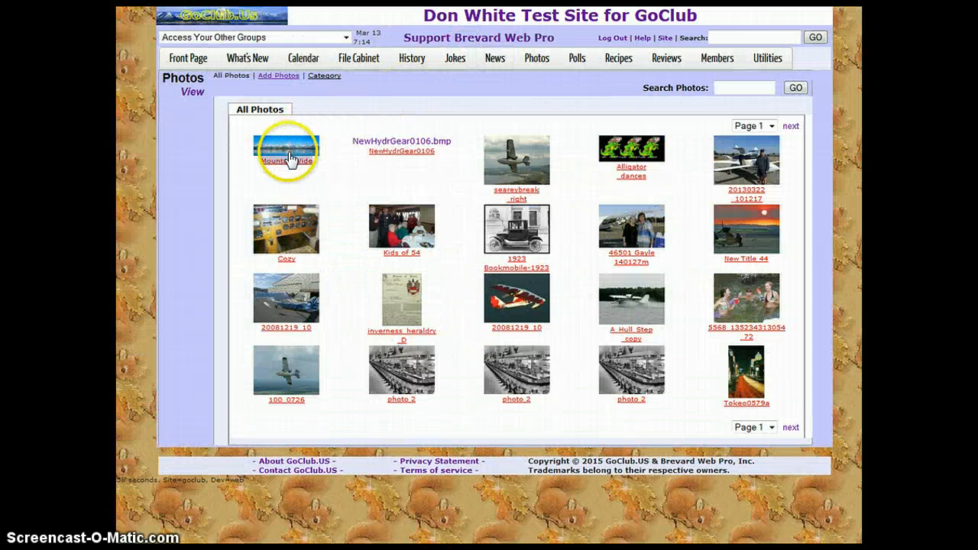
{"action": "left_click", "coordinate": [294, 153]}
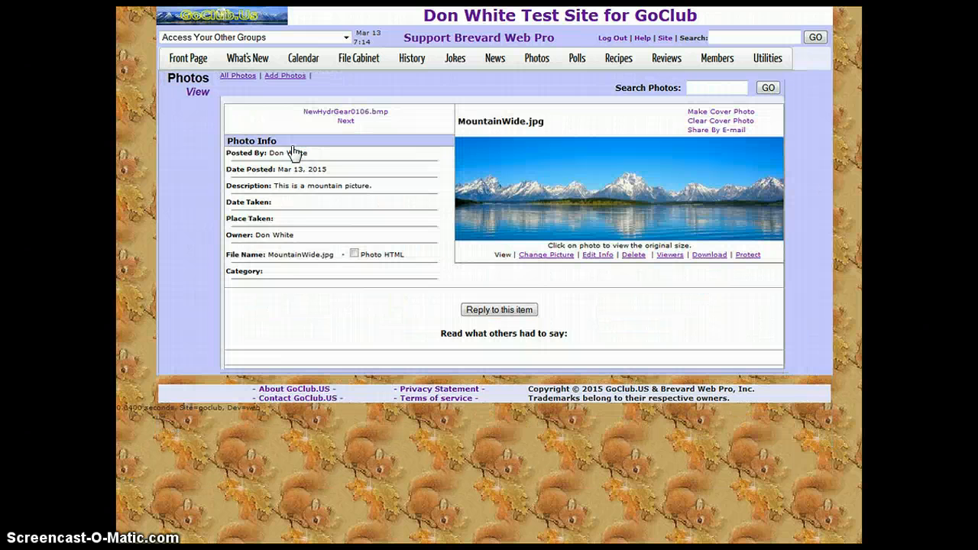
{"action": "left_click", "coordinate": [354, 254]}
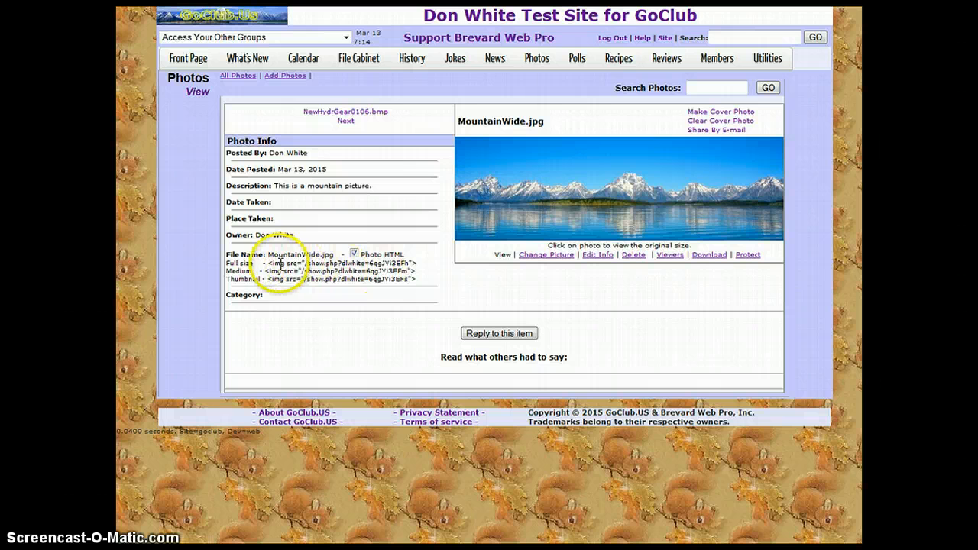
{"action": "left_click_drag", "start_coordinate": [269, 264], "coordinate": [412, 263]}
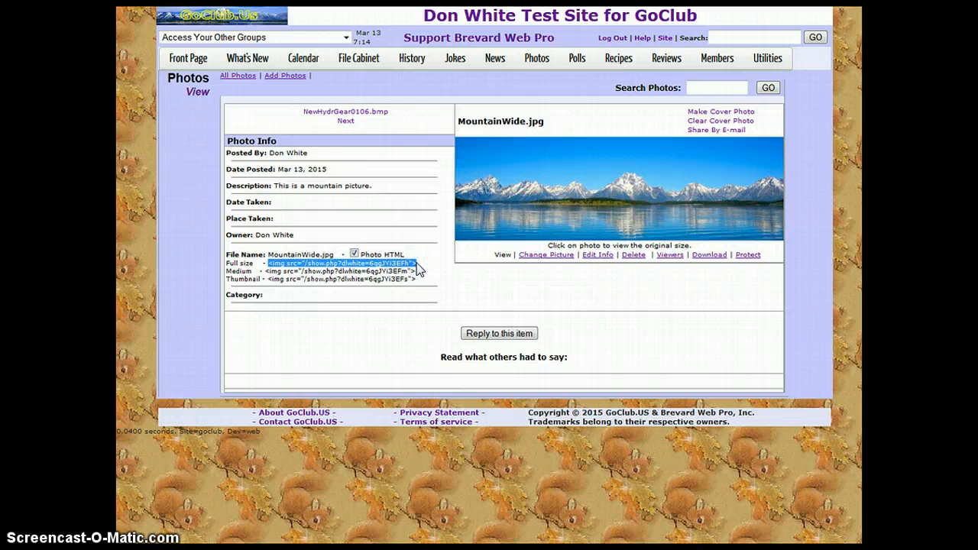
Add the copied full-size MountainWide.jpg image tag on a new line below the Testing Banners body text, and save the banner.
{"action": "mouse_move", "coordinate": [765, 67]}
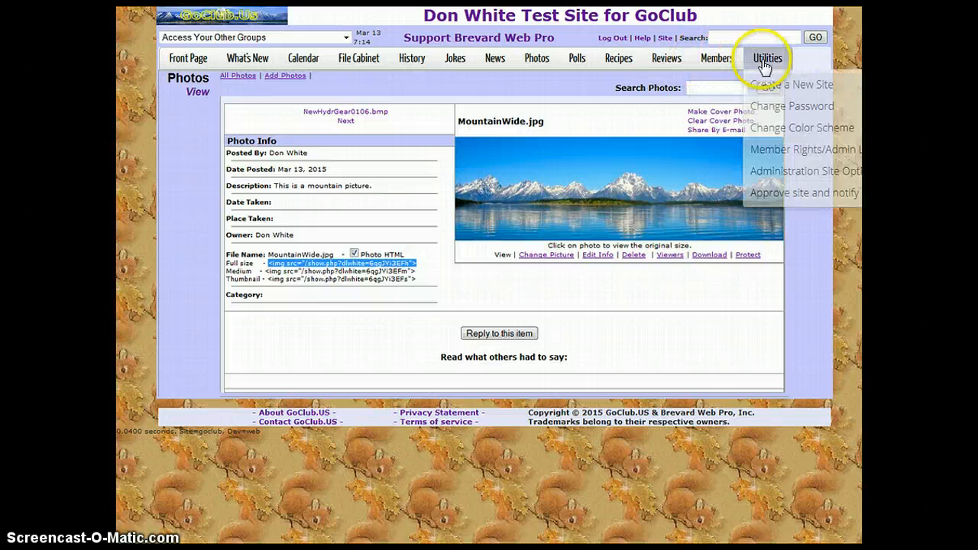
{"action": "left_click", "coordinate": [787, 172]}
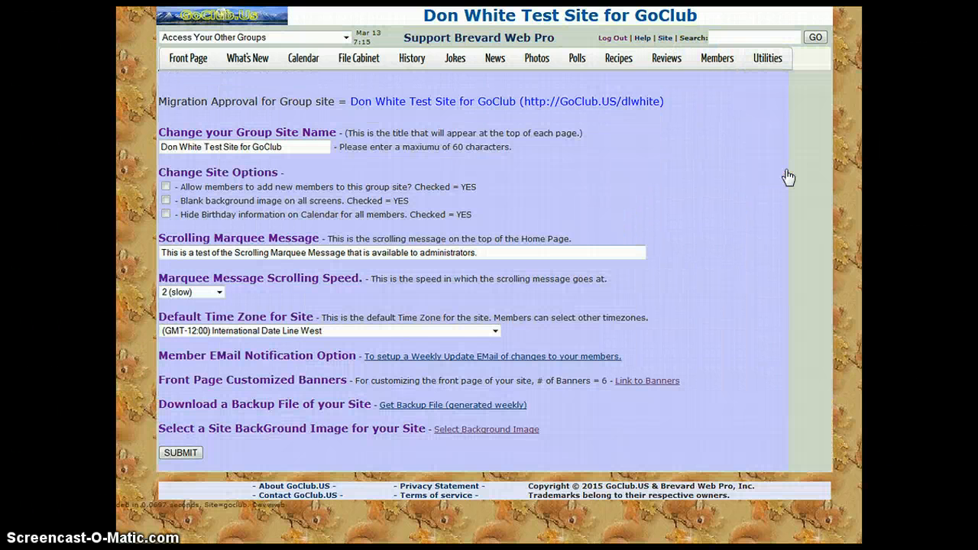
{"action": "left_click", "coordinate": [631, 380]}
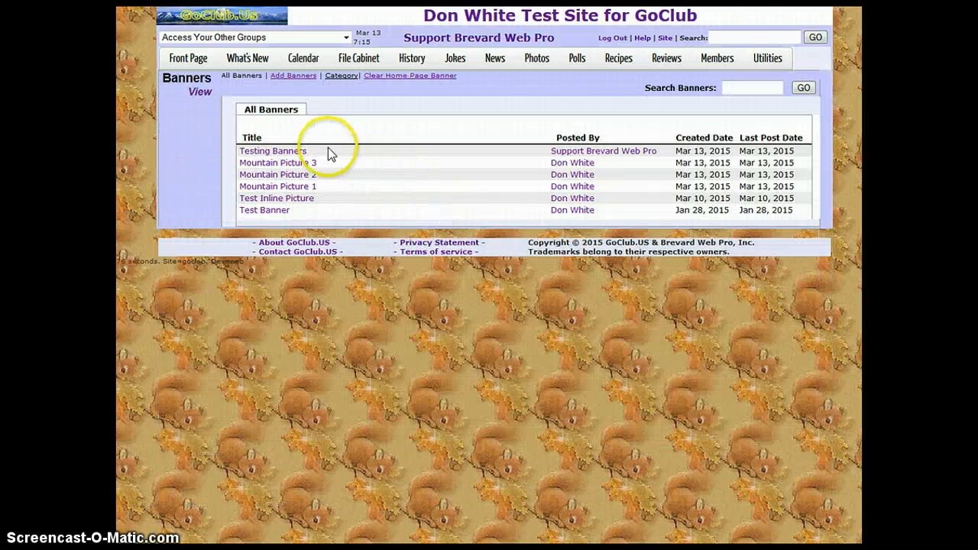
{"action": "left_click", "coordinate": [273, 152]}
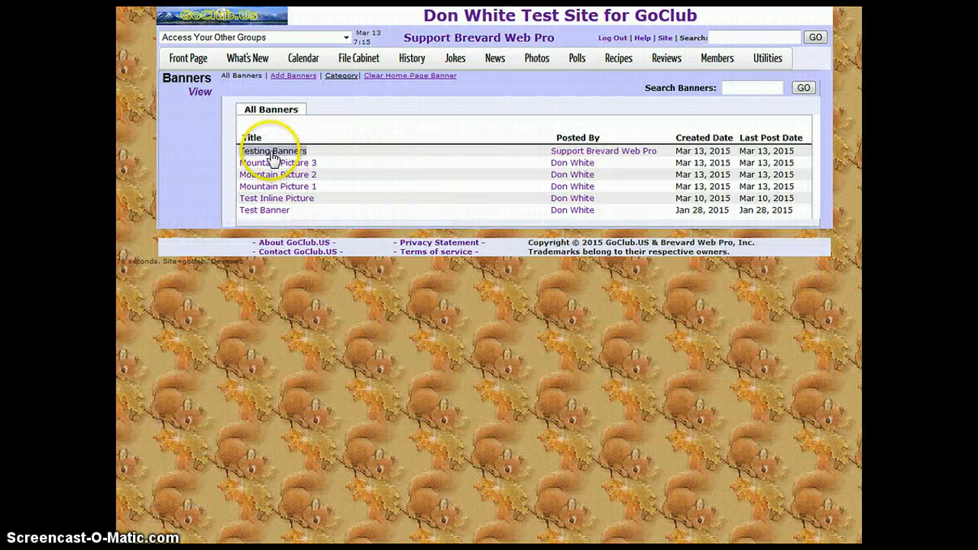
{"action": "left_click", "coordinate": [420, 134]}
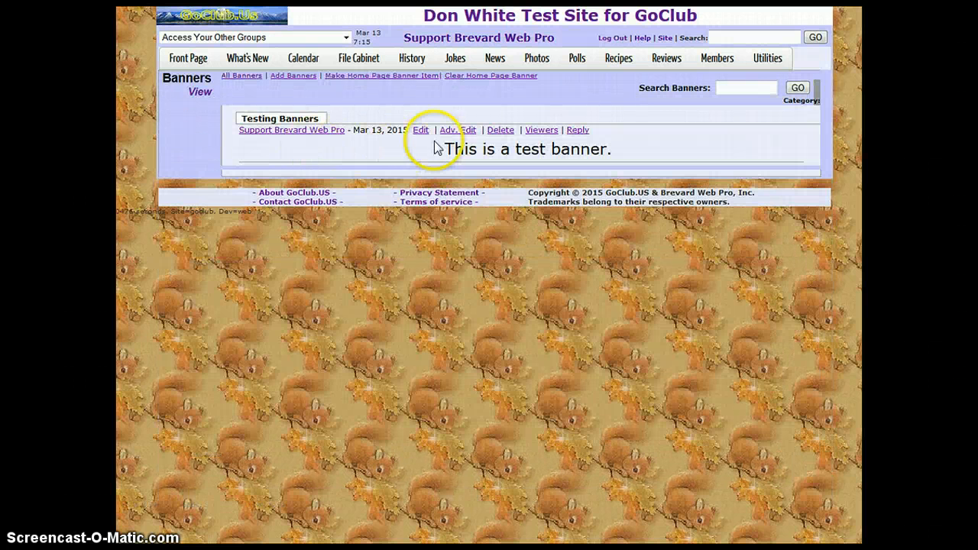
{"action": "left_click", "coordinate": [452, 132]}
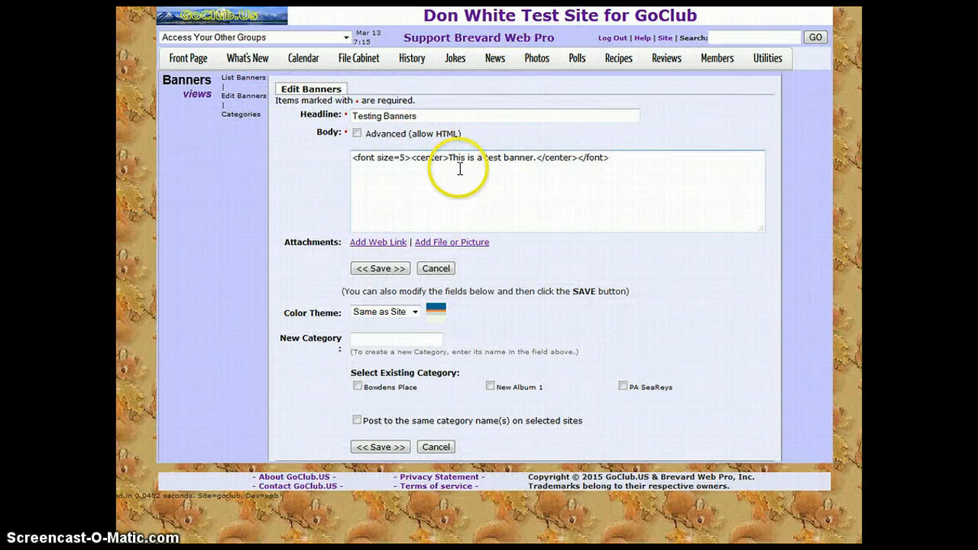
{"action": "left_click", "coordinate": [460, 169]}
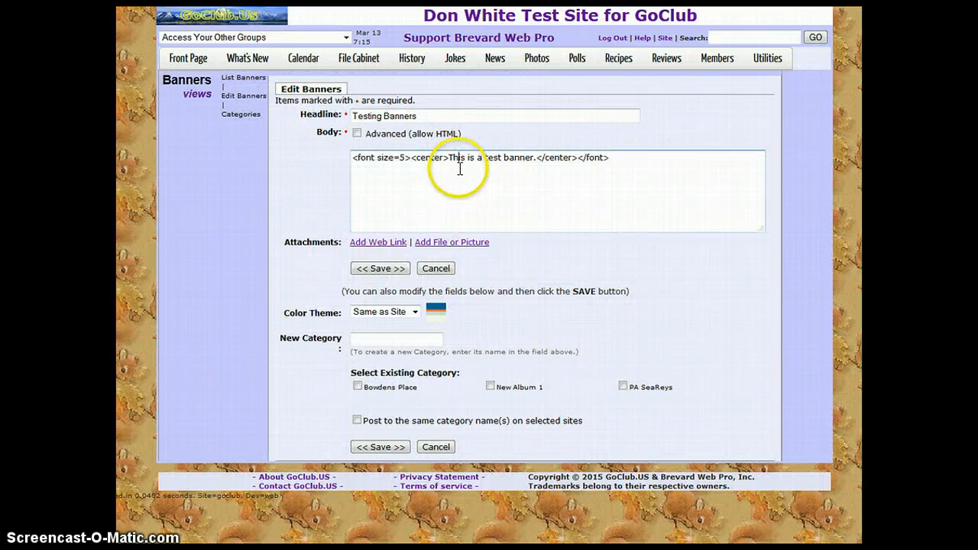
{"action": "left_click", "coordinate": [635, 160]}
{"action": "key", "text": "Return"}
{"action": "type", "text": "<img src=\"/show.php?dlwhite=6qgJYi3EFh\">"}
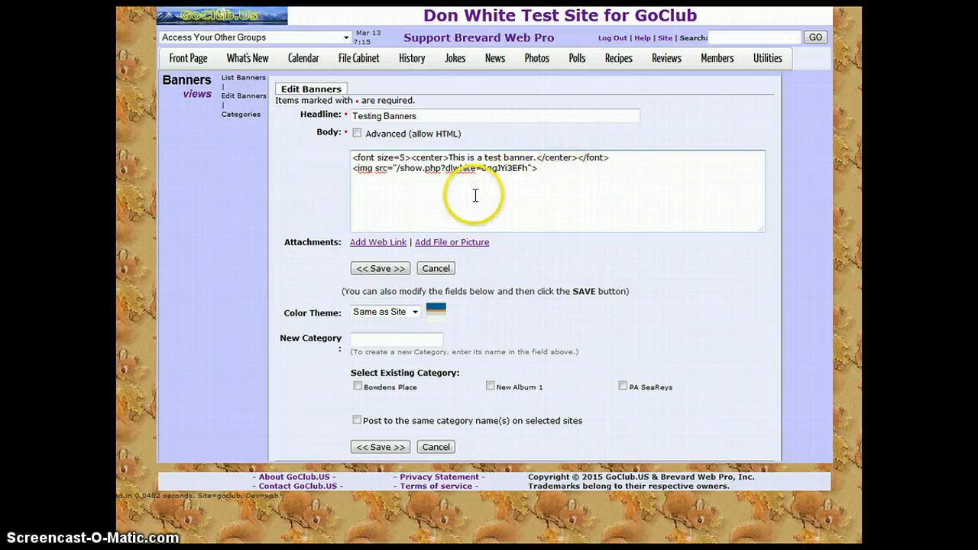
{"action": "left_click", "coordinate": [382, 269]}
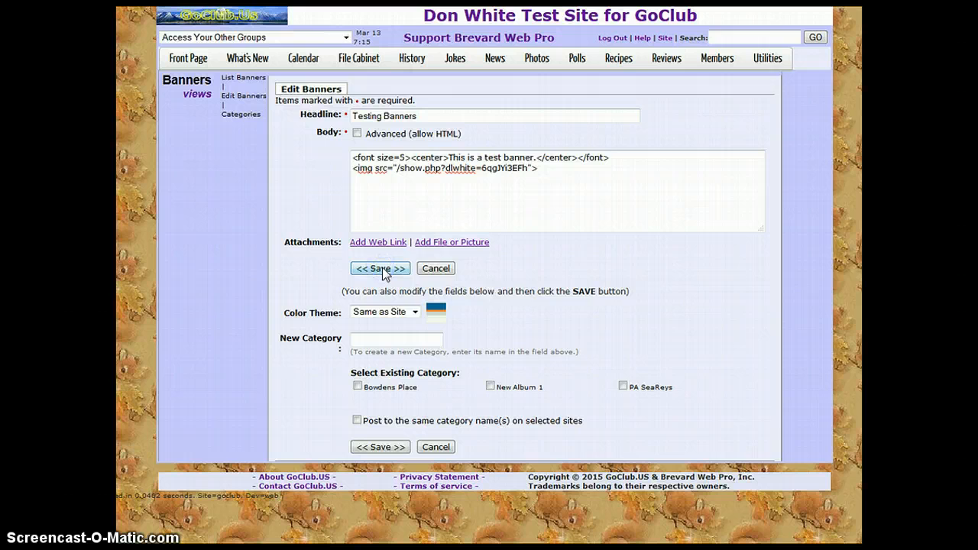
{"action": "left_click", "coordinate": [316, 185]}
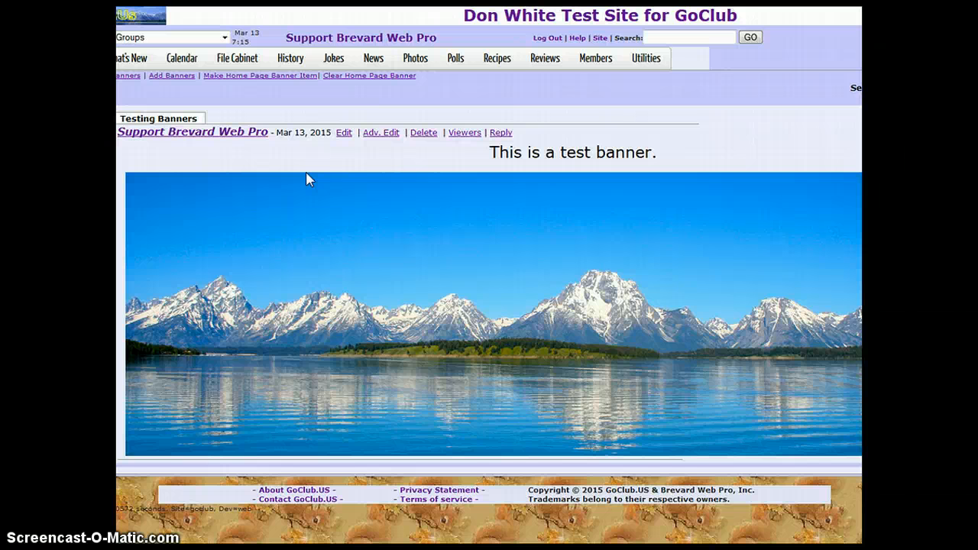
Add width="1000" to the image tag in Testing Banners, and make the saved banner the home page banner item.
{"action": "left_click", "coordinate": [387, 135]}
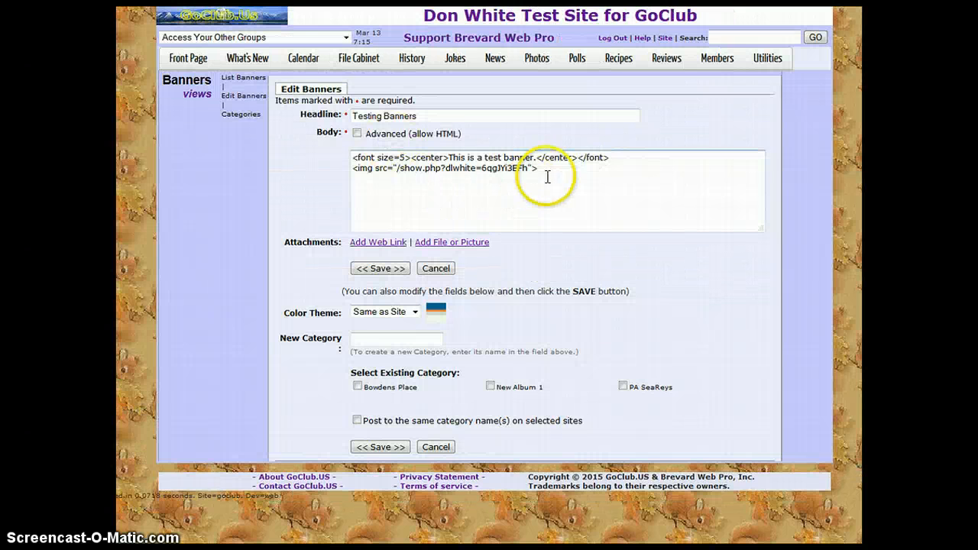
{"action": "type", "text": ">"}
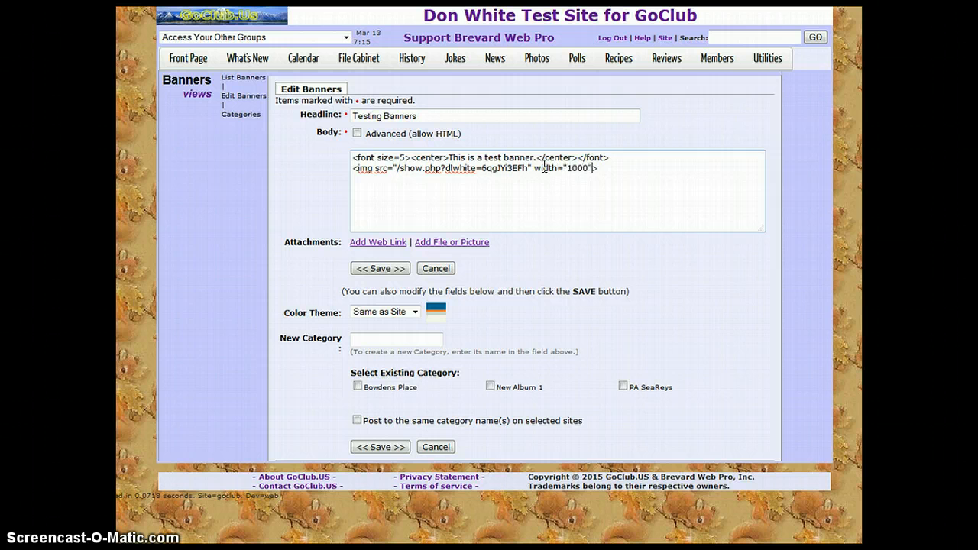
{"action": "left_click", "coordinate": [382, 268]}
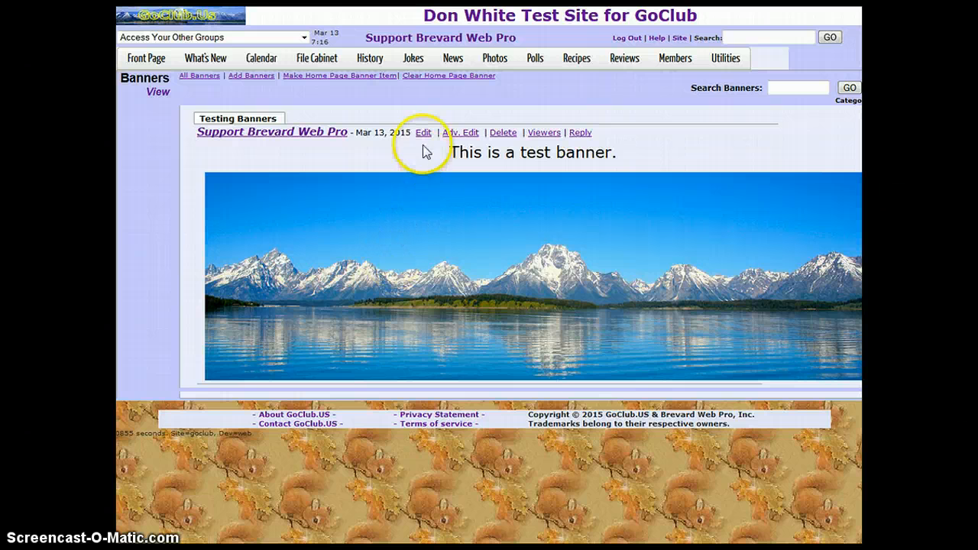
{"action": "mouse_move", "coordinate": [353, 73]}
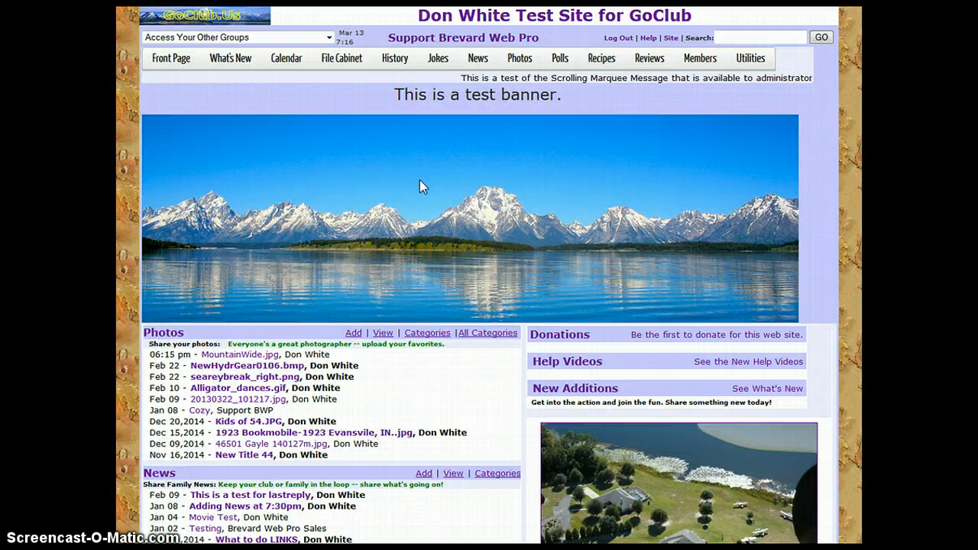
View the blank form for adding a front page customized banner from the administration site options, and return to the banner list.
{"action": "mouse_move", "coordinate": [755, 61]}
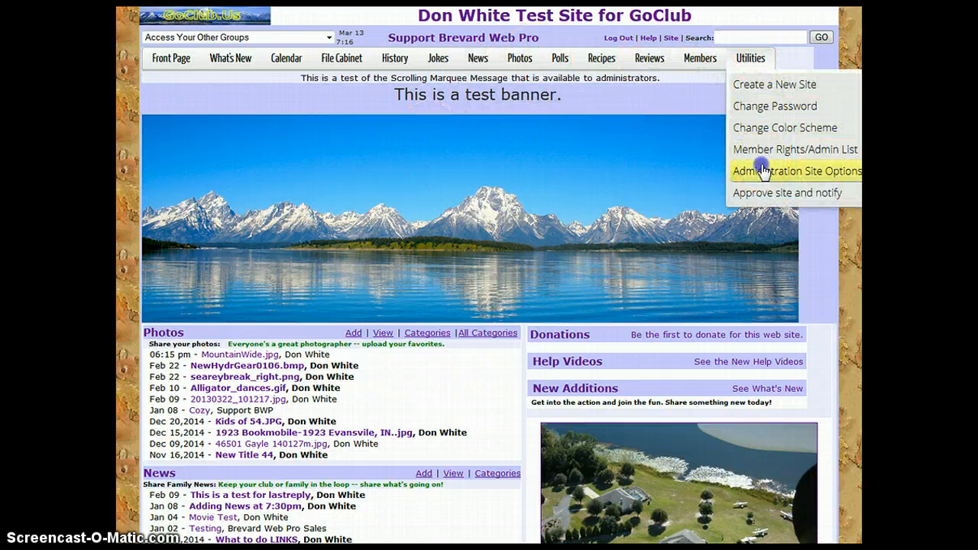
{"action": "left_click", "coordinate": [763, 171]}
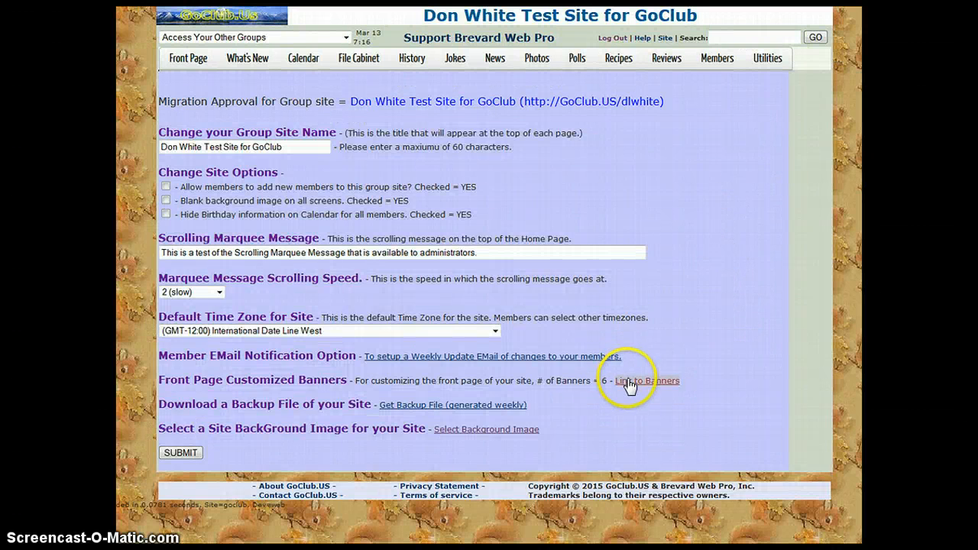
{"action": "left_click", "coordinate": [628, 382]}
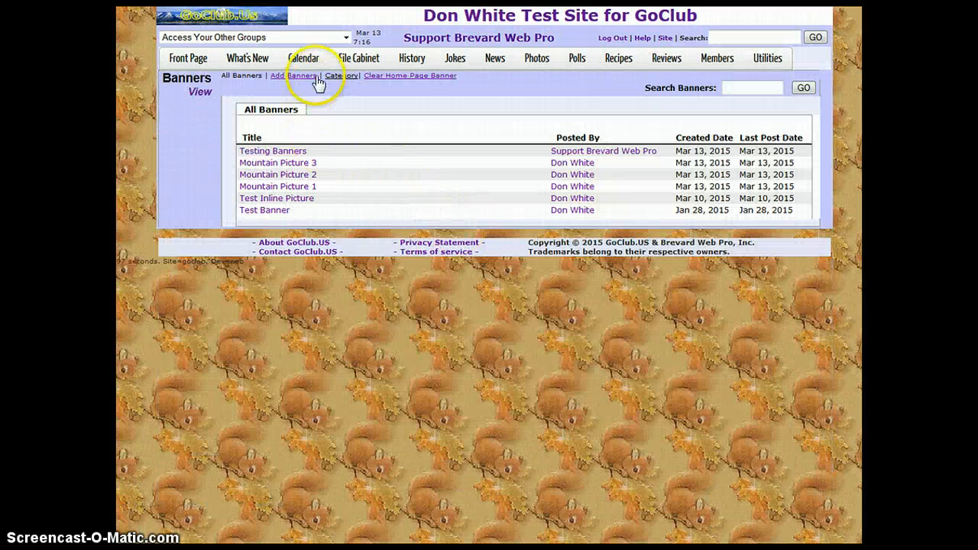
{"action": "left_click", "coordinate": [295, 76]}
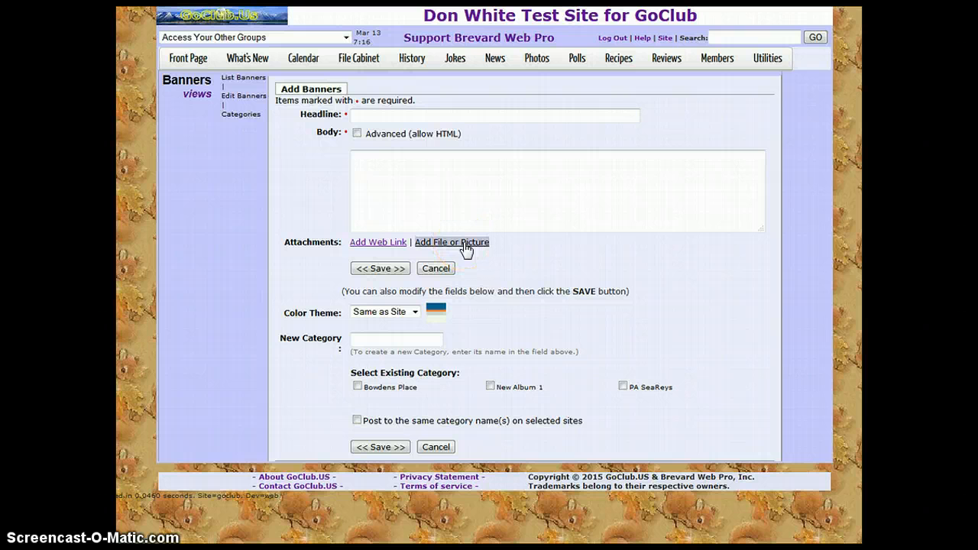
{"action": "left_click", "coordinate": [448, 204]}
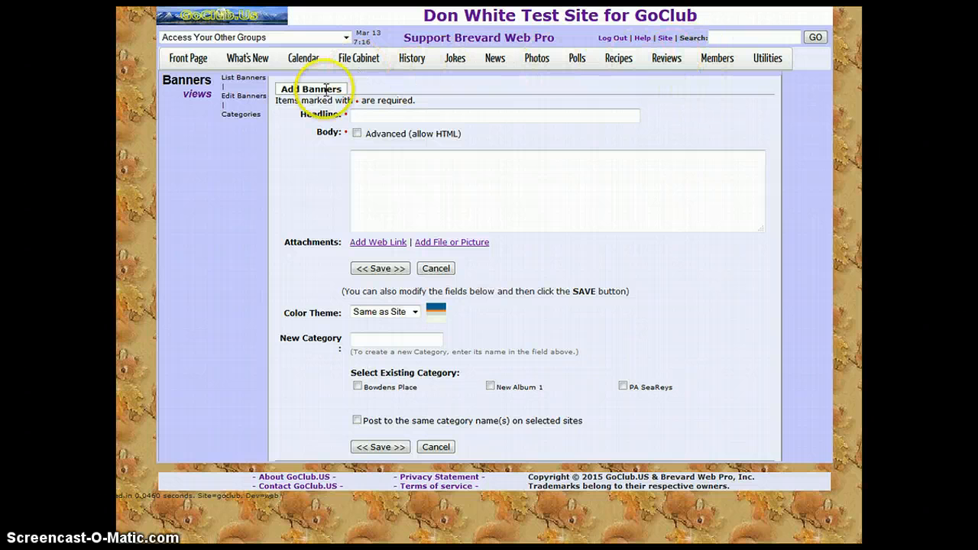
{"action": "left_click", "coordinate": [246, 78]}
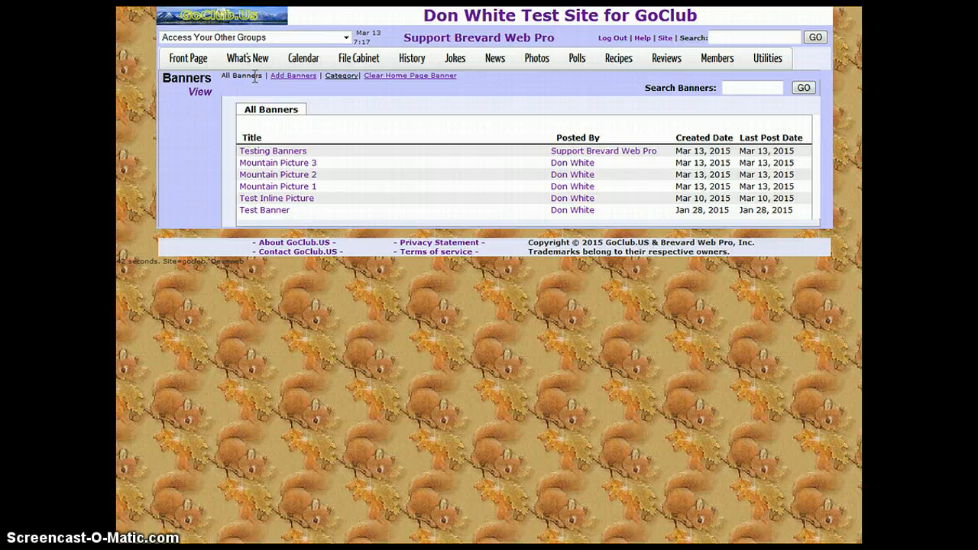
Open the Mountain Picture 3 banner for editing and set its image width to "1000" in the body HTML.
{"action": "left_click", "coordinate": [297, 169]}
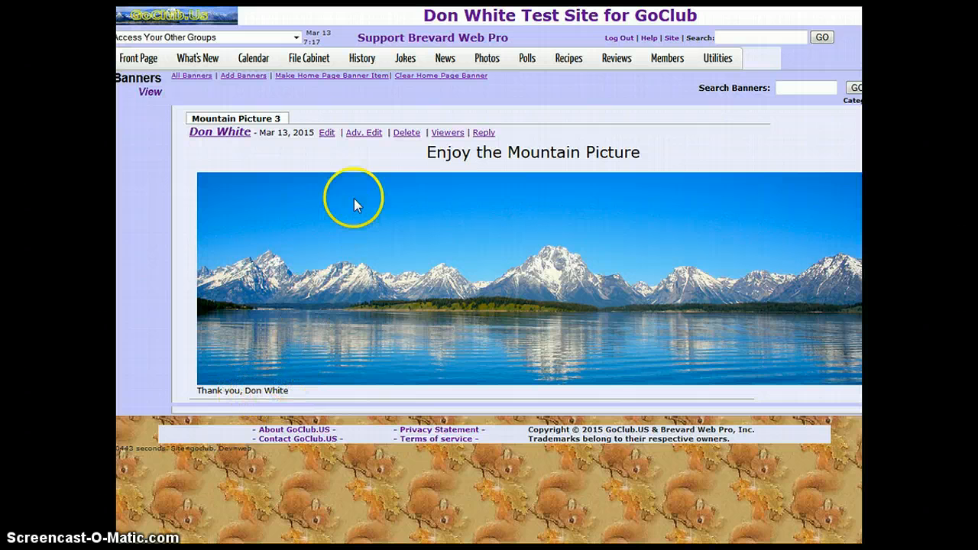
{"action": "left_click", "coordinate": [363, 134]}
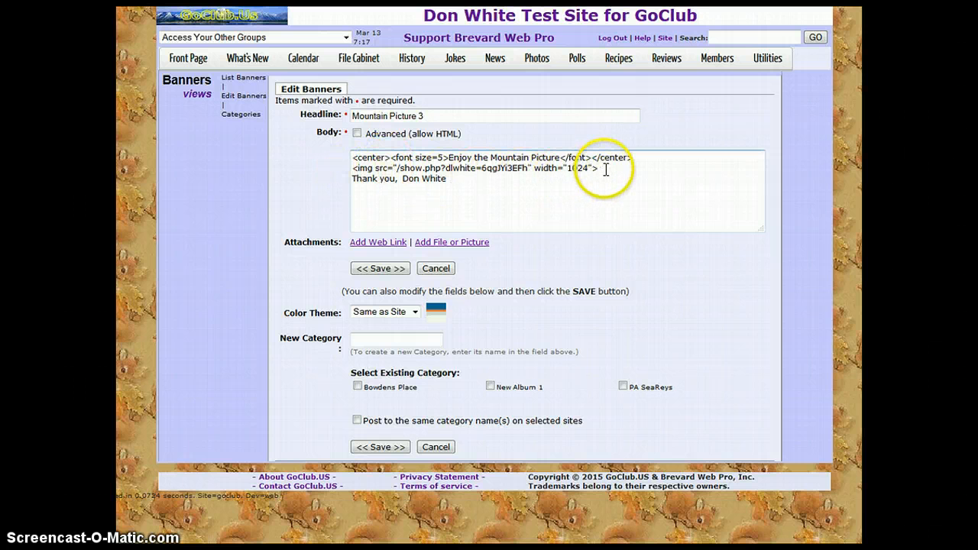
{"action": "left_click", "coordinate": [576, 168]}
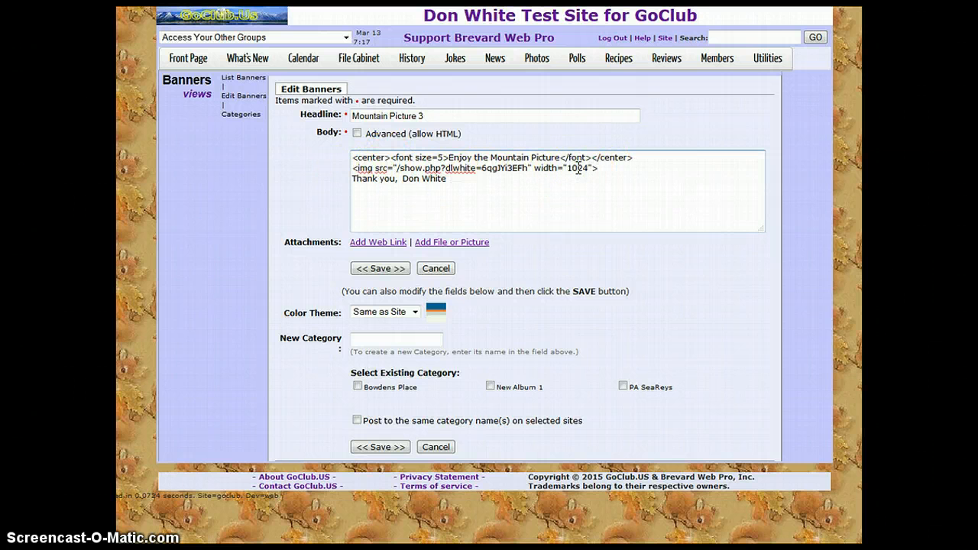
{"action": "type", "text": "00"}
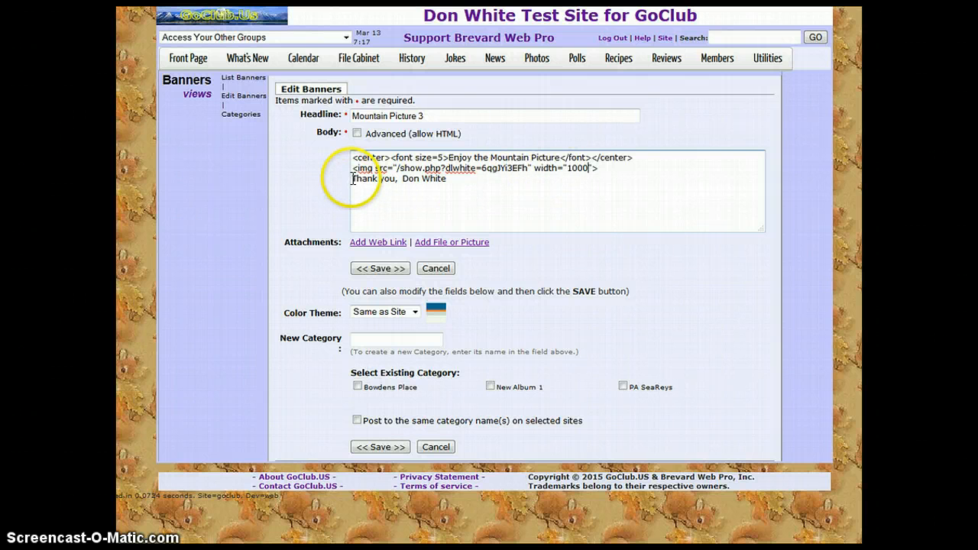
Add <br> after the thank-you text and "Line 2" on a new line, save, and make the banner the home page banner item.
{"action": "left_click", "coordinate": [464, 180]}
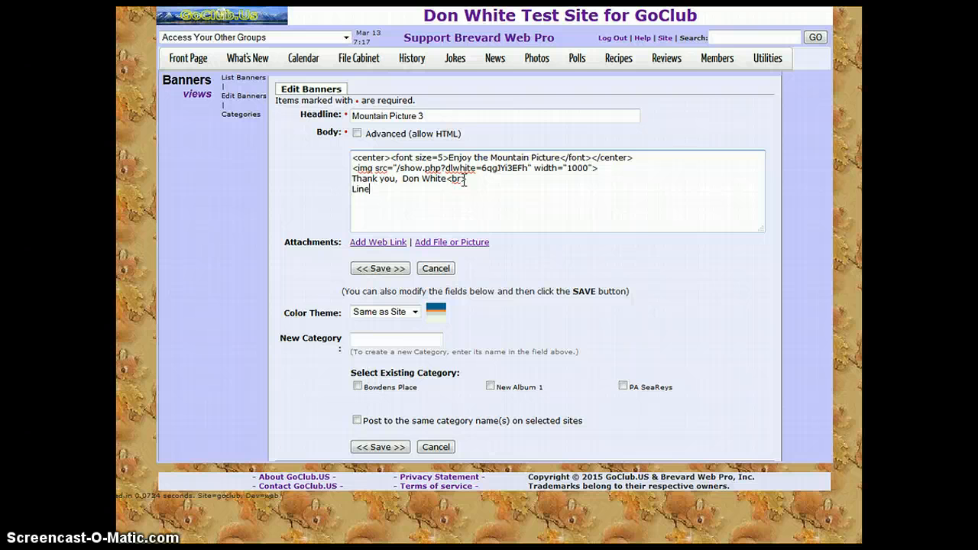
{"action": "left_click", "coordinate": [380, 269]}
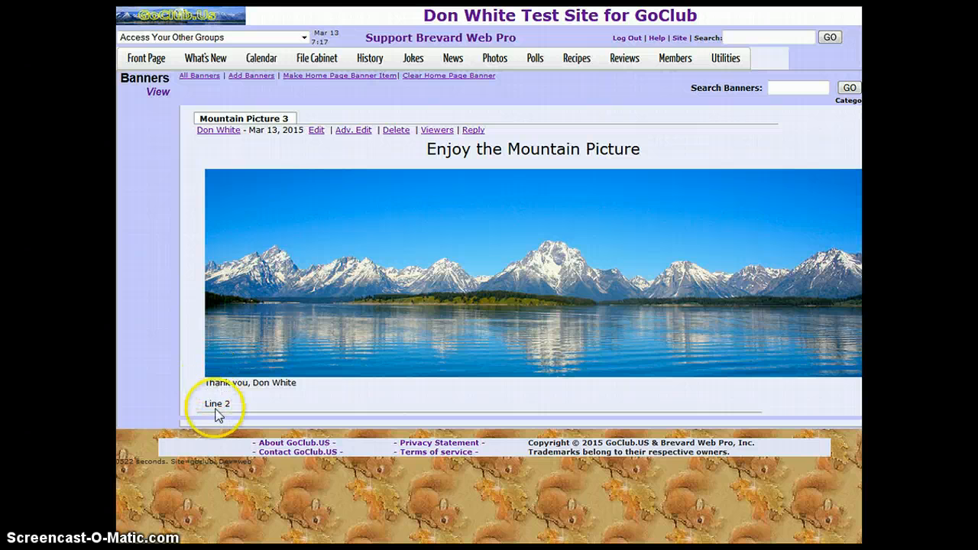
{"action": "left_click", "coordinate": [333, 76]}
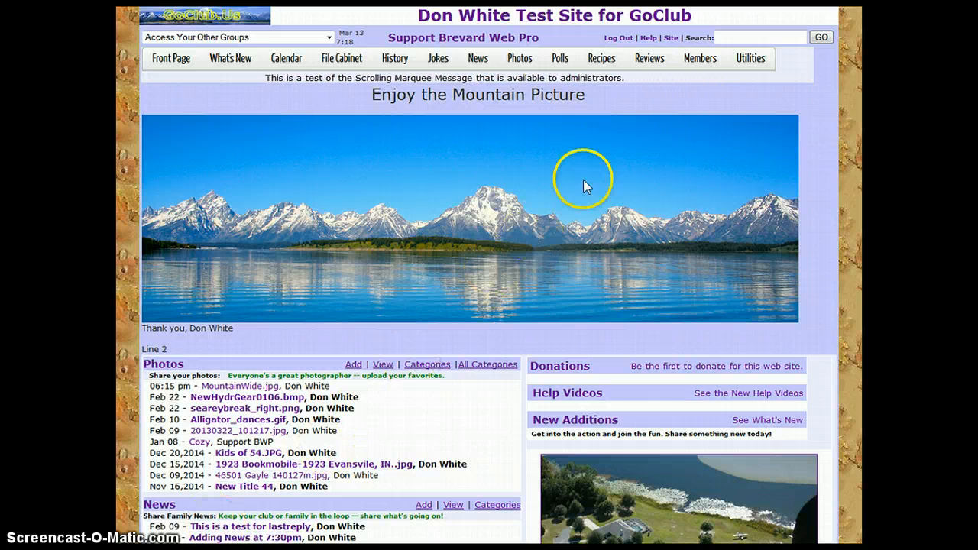
View the help request form, return to the front page, and open the site news items.
{"action": "left_click", "coordinate": [648, 38]}
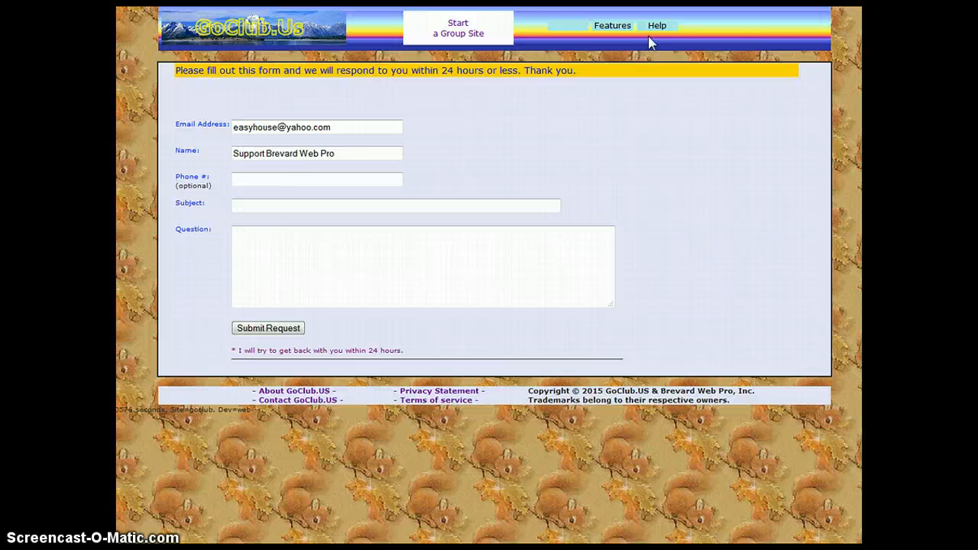
{"action": "key", "text": "alt+Left"}
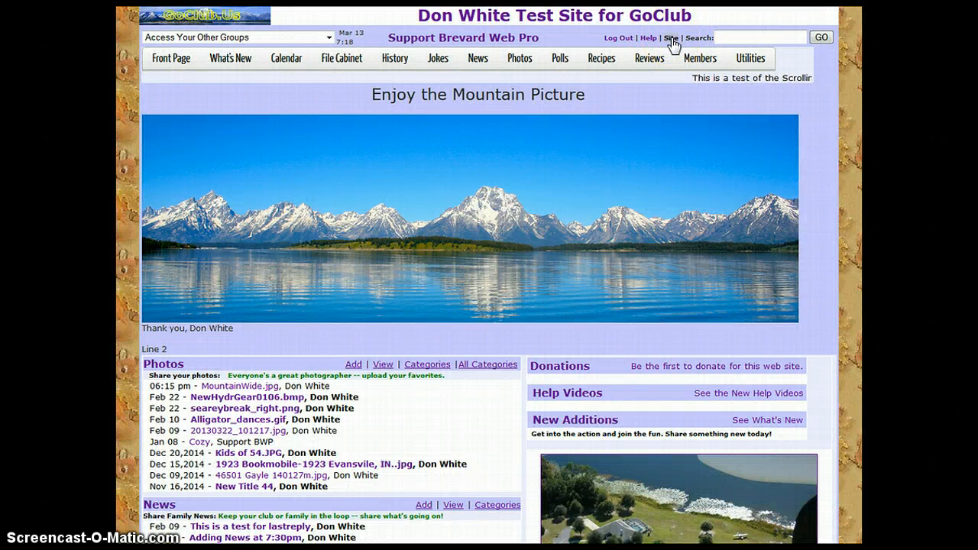
{"action": "left_click", "coordinate": [671, 38]}
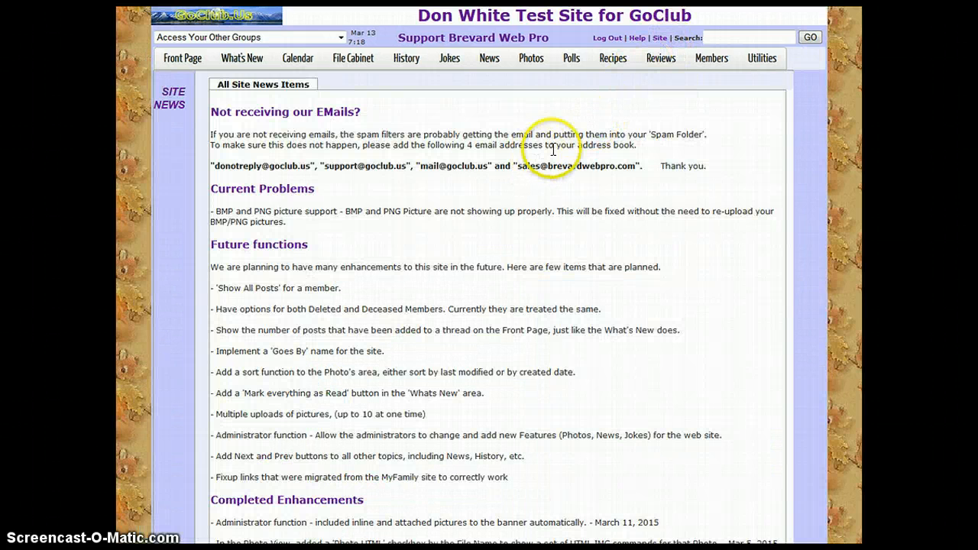
{"action": "mouse_move", "coordinate": [643, 69]}
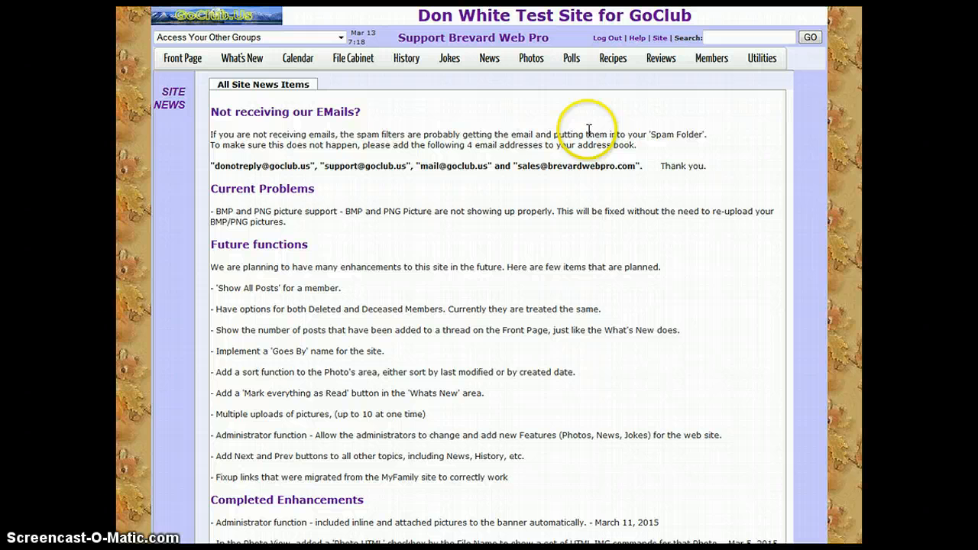